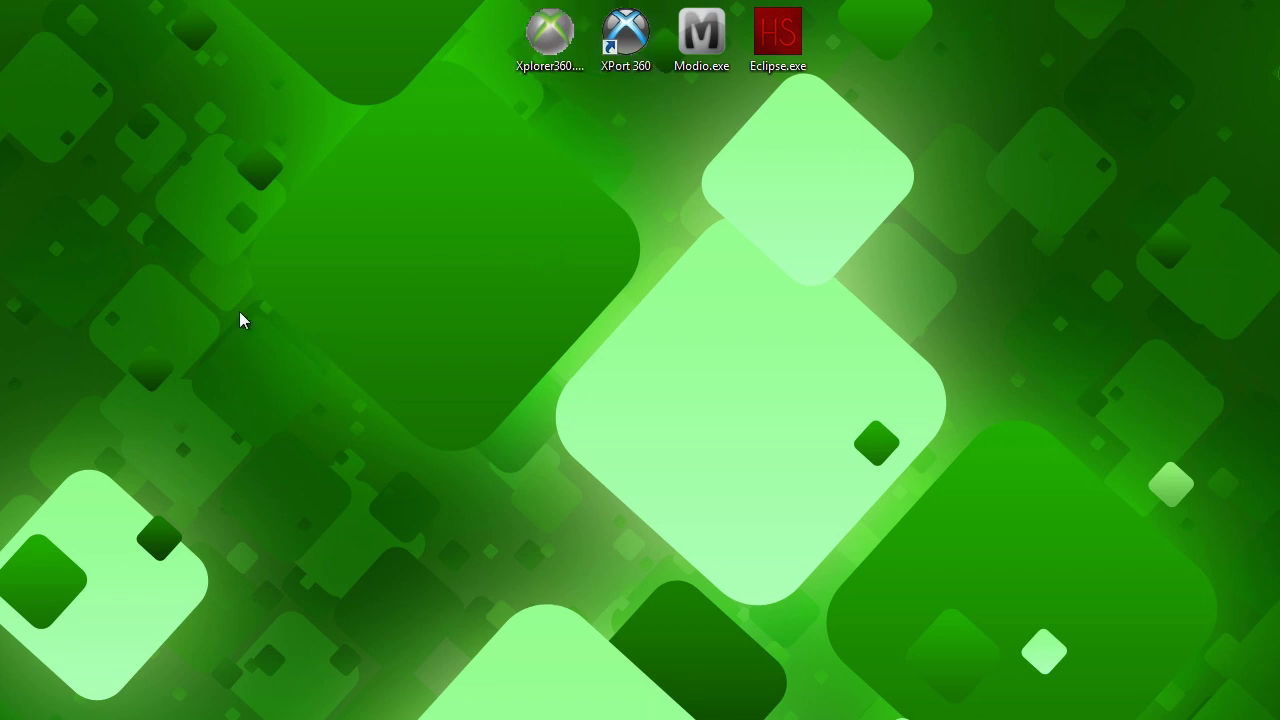
Launch Xplorer360 and open the connected Xbox 360 drive so its partitions can be browsed
double_click(537, 43)
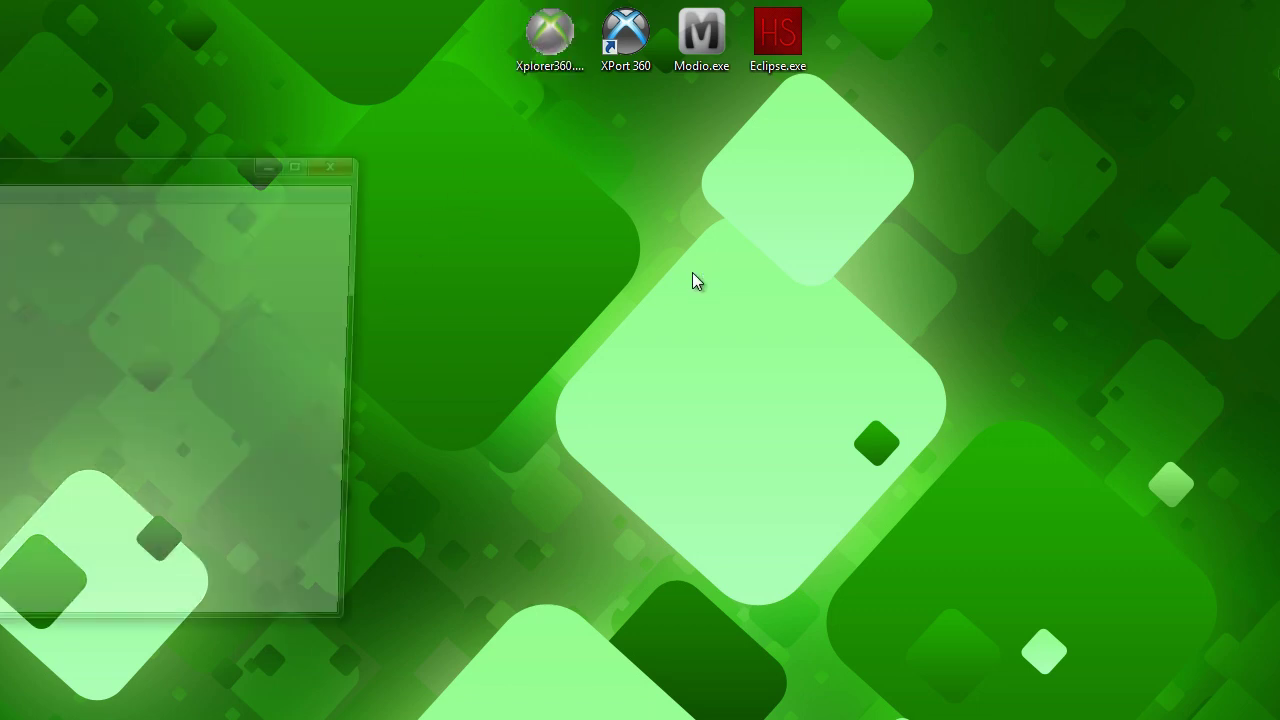
drag(221, 165, 461, 163)
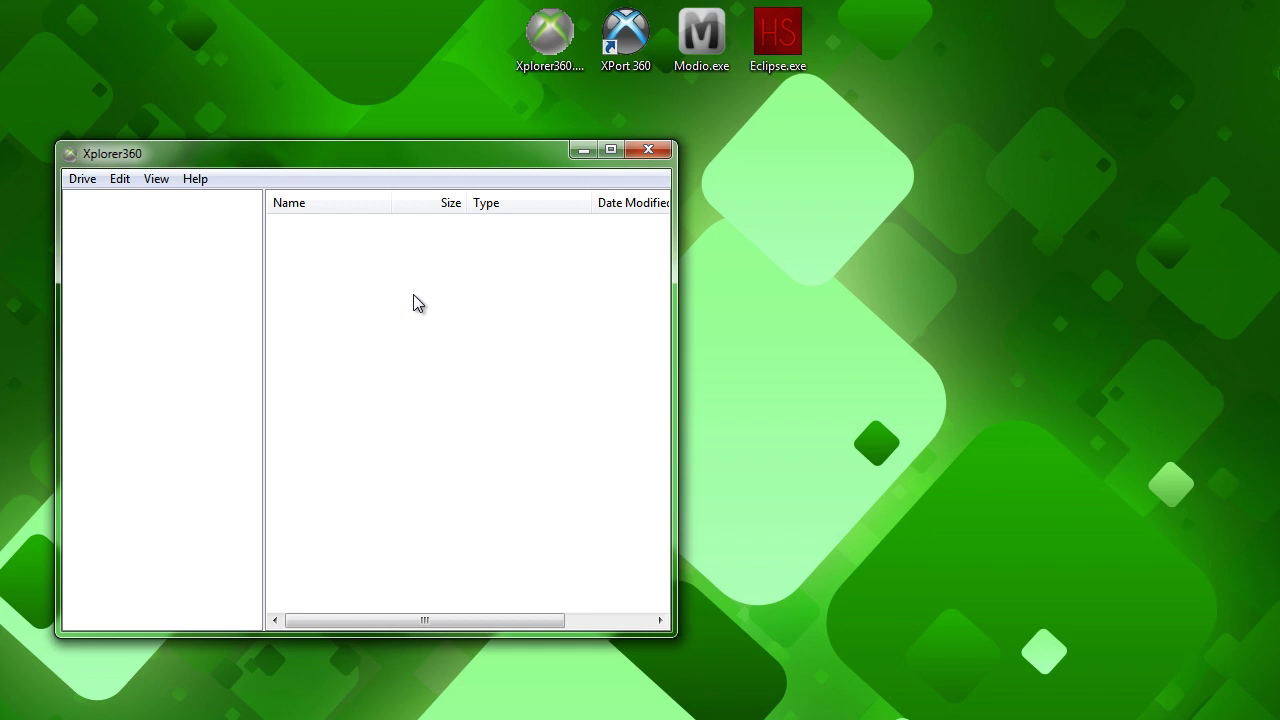
click(82, 180)
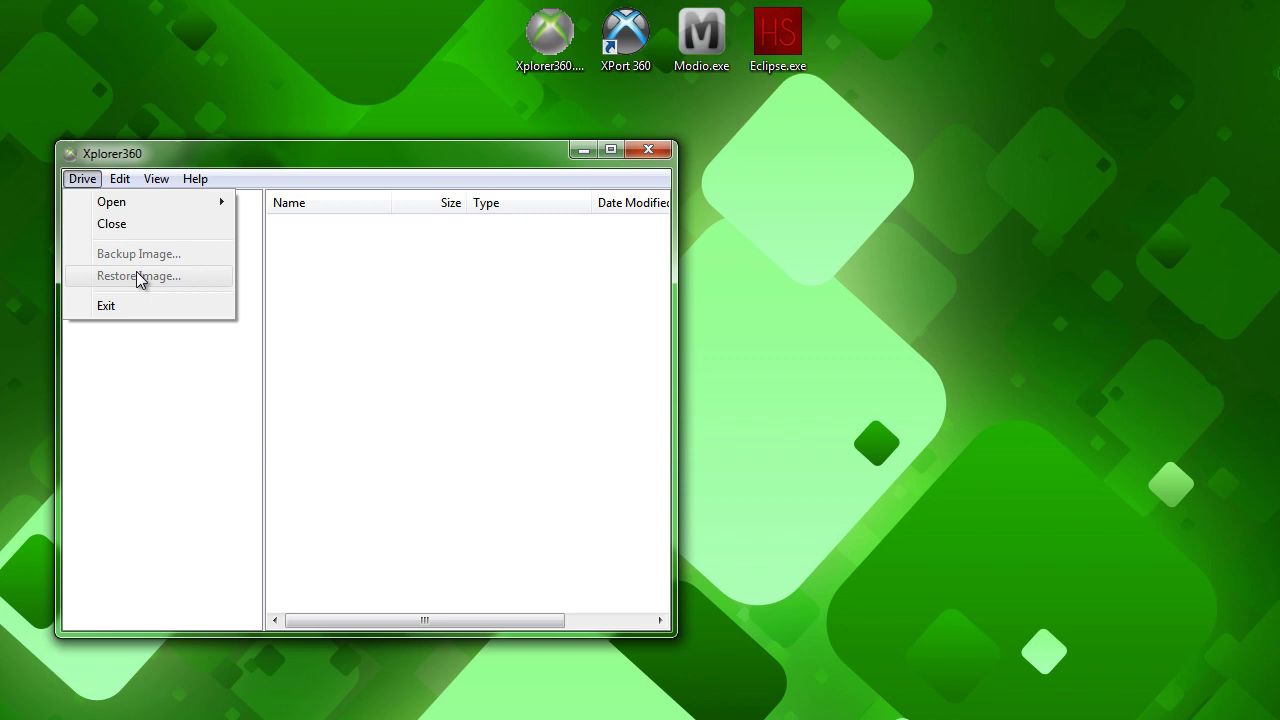
click(409, 363)
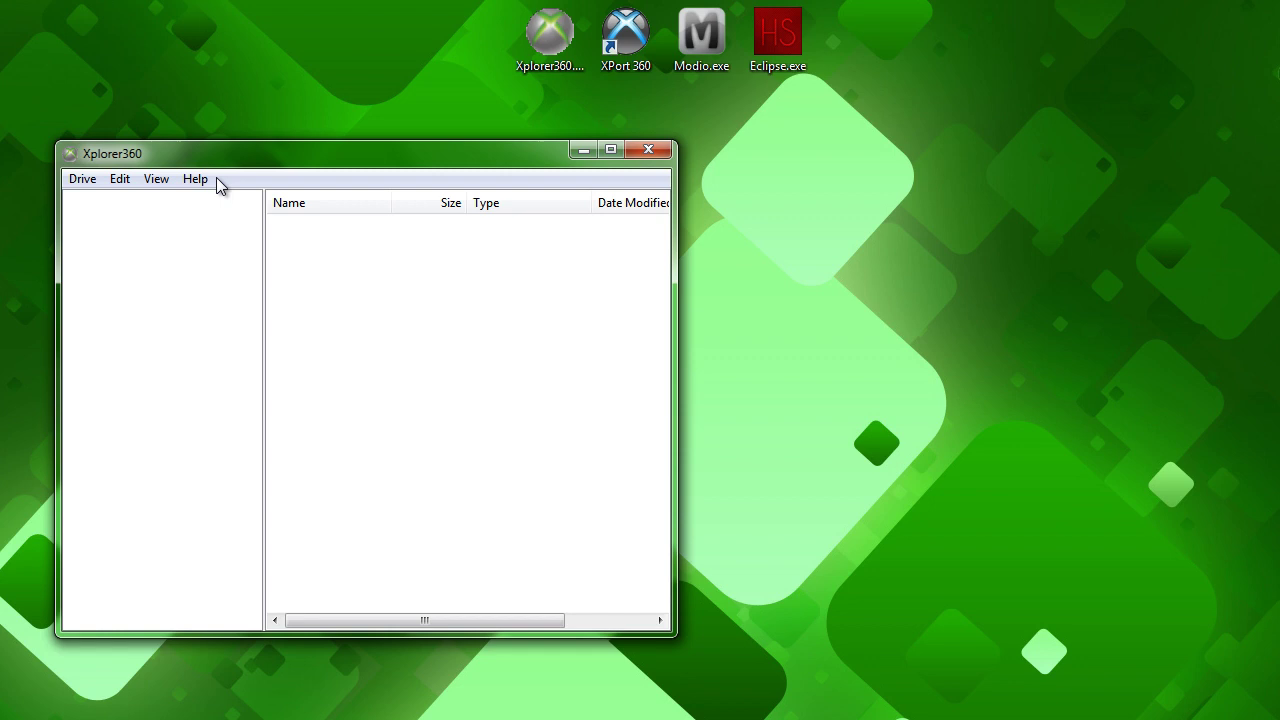
click(76, 180)
mouse_move(115, 207)
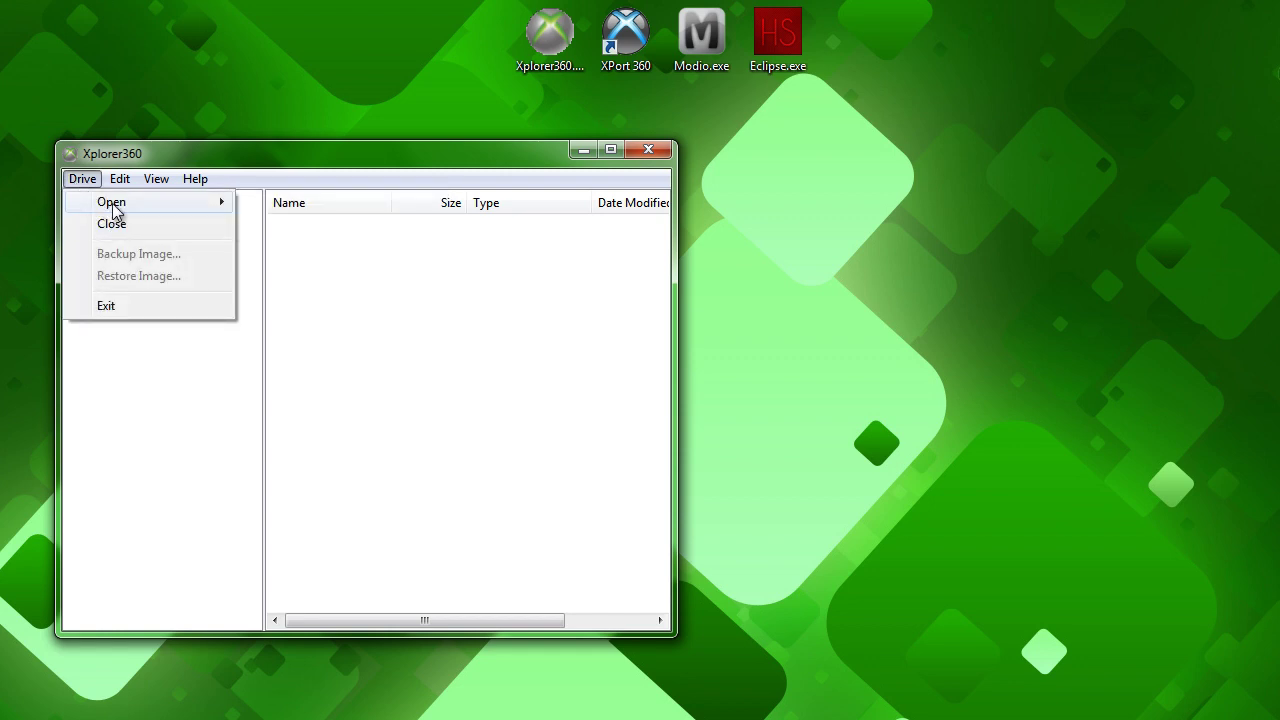
click(301, 226)
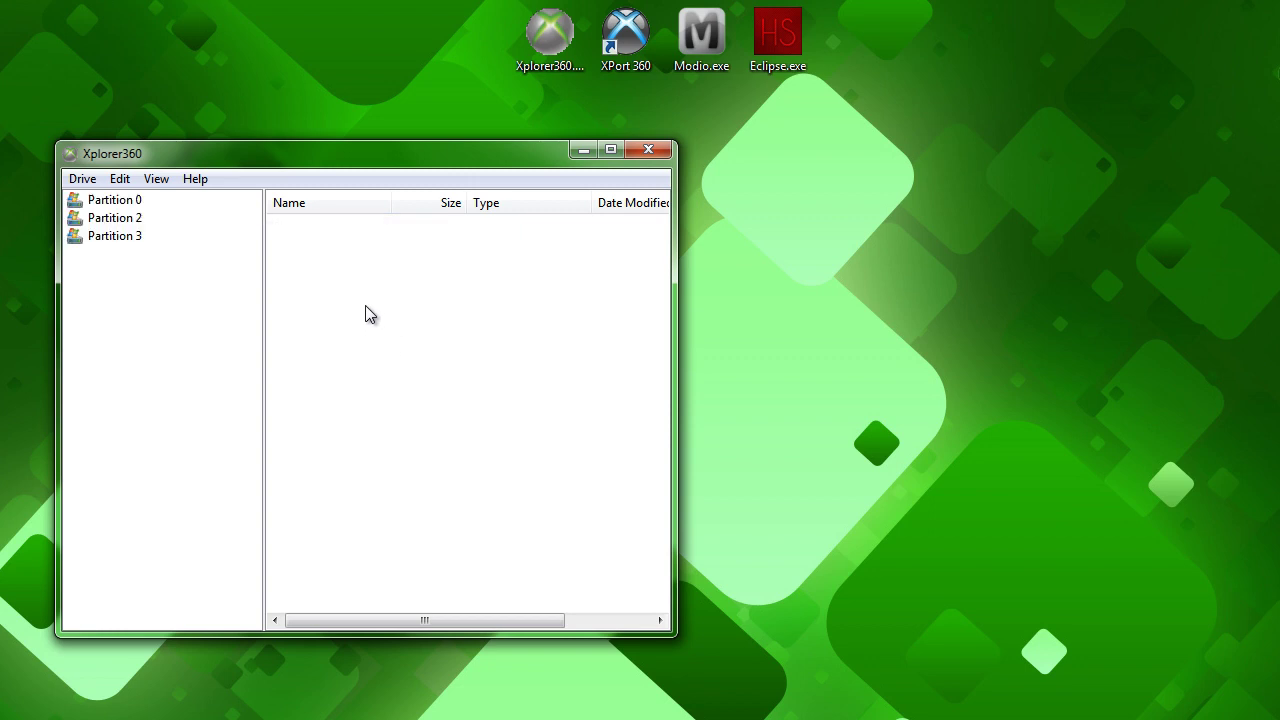
Browse Partition 3 to Content, E00000A848BE50E6, FFFE07D1 and open the 00010000 folder
click(124, 238)
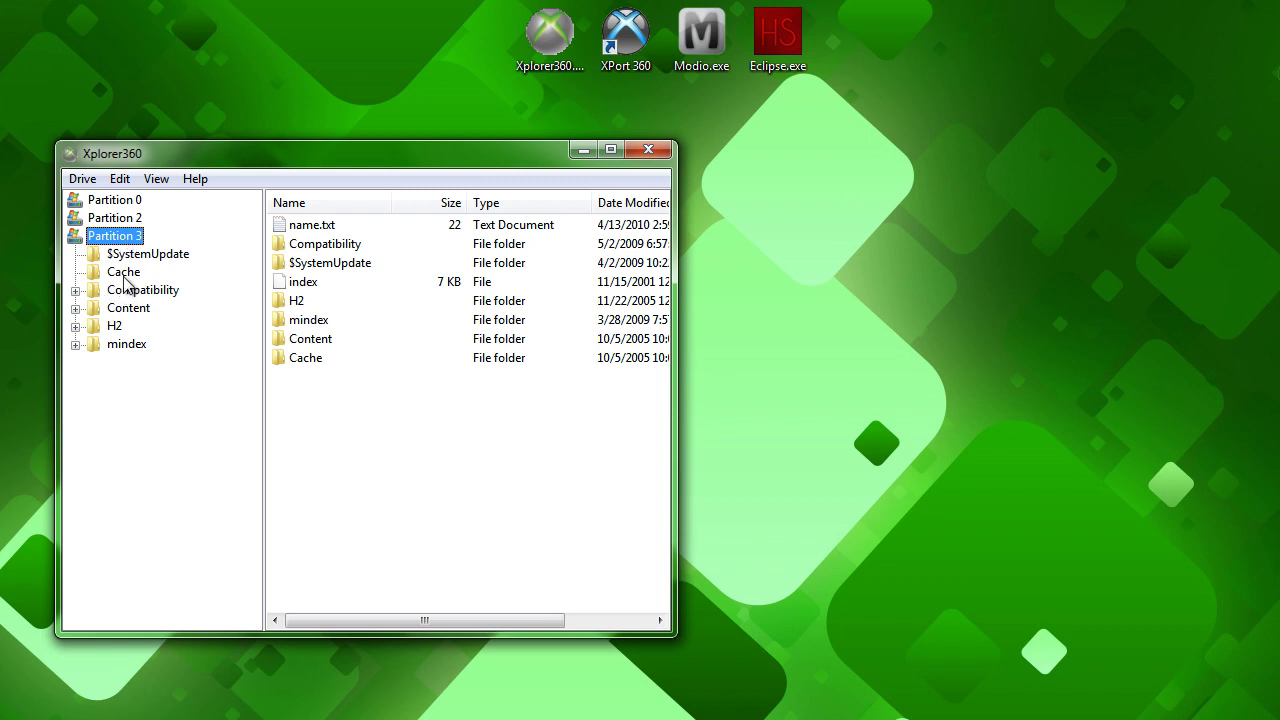
click(75, 308)
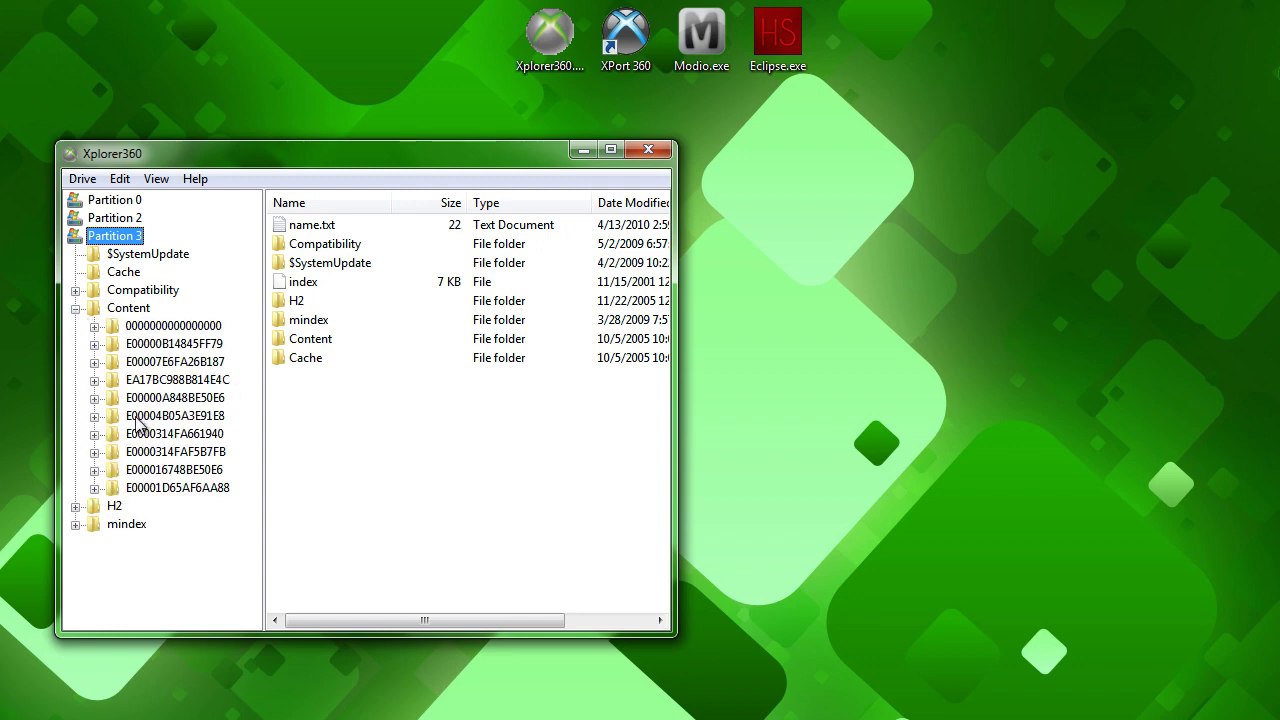
click(94, 398)
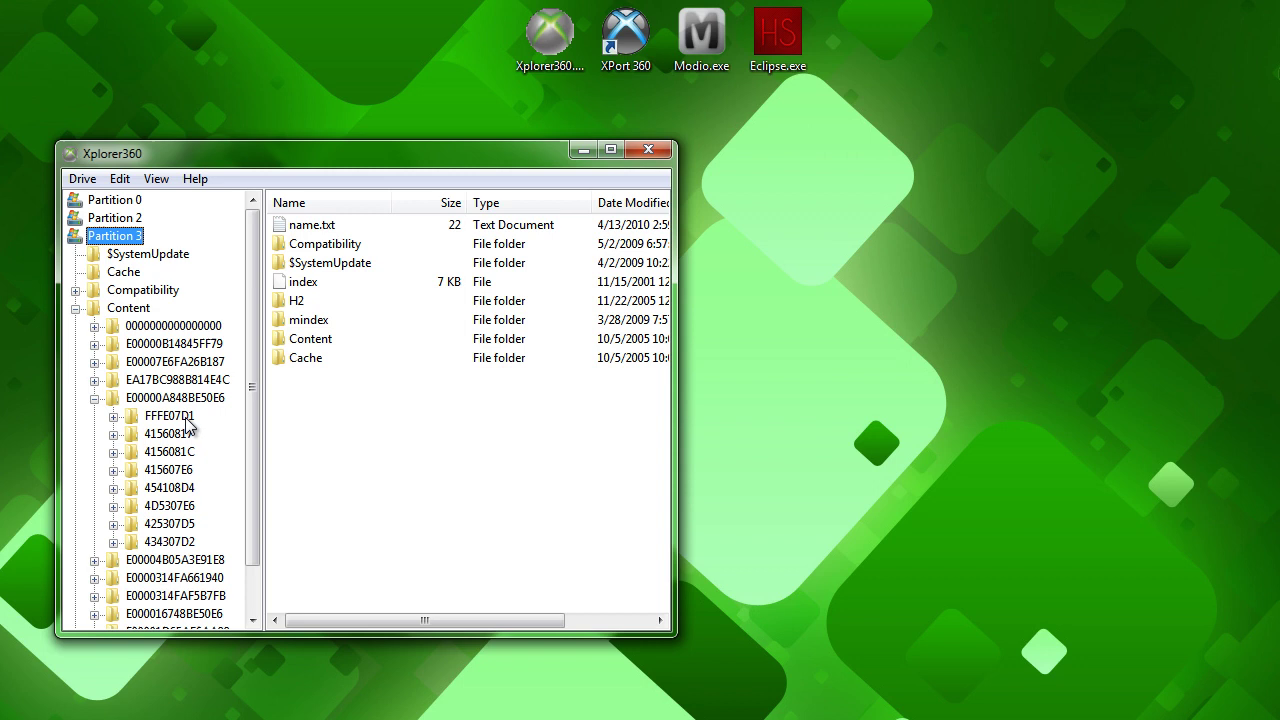
click(113, 416)
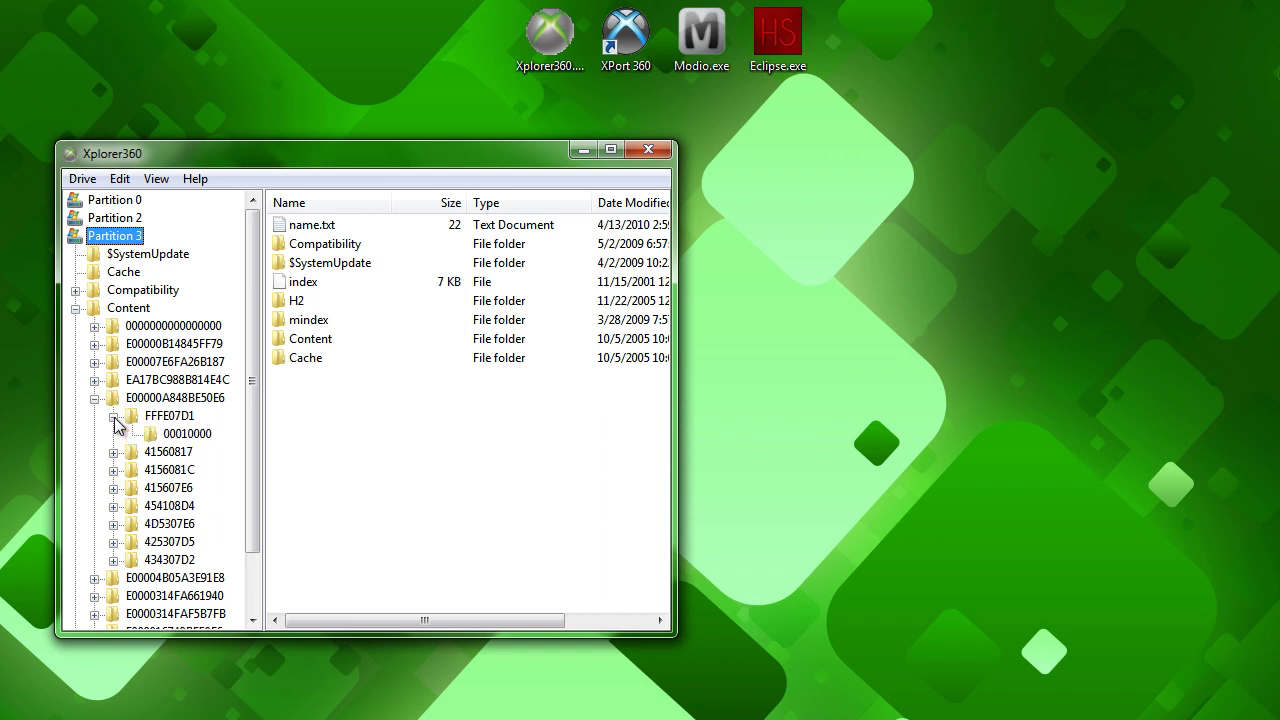
click(201, 440)
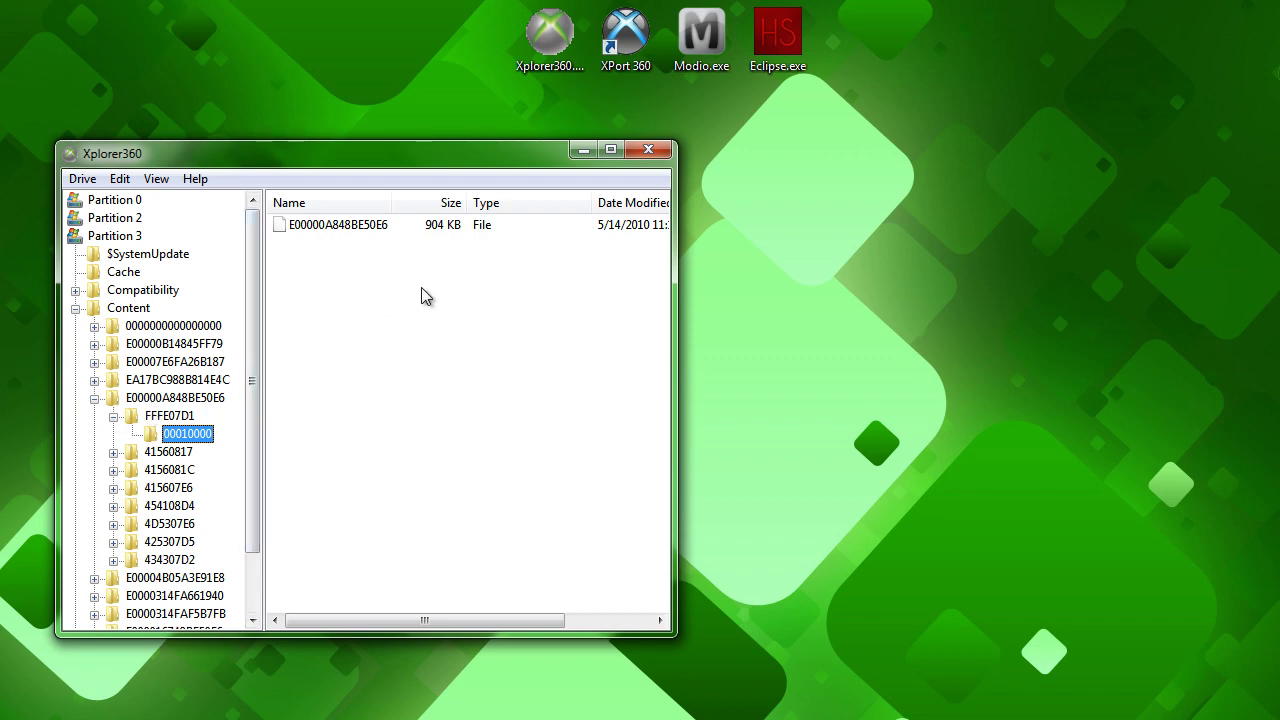
Copy the profile file E00000A848BE50E6 from the 00010000 folder to the desktop and minimize Xplorer360
drag(312, 228, 1013, 196)
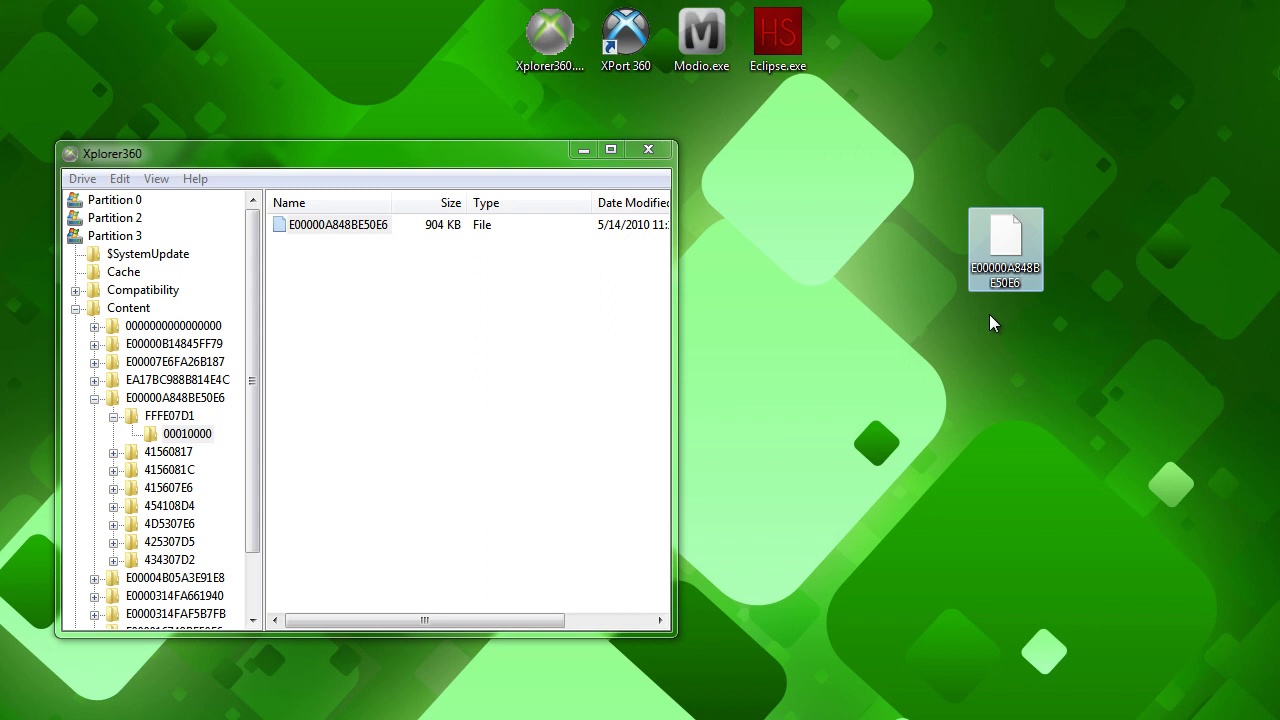
click(503, 320)
click(380, 226)
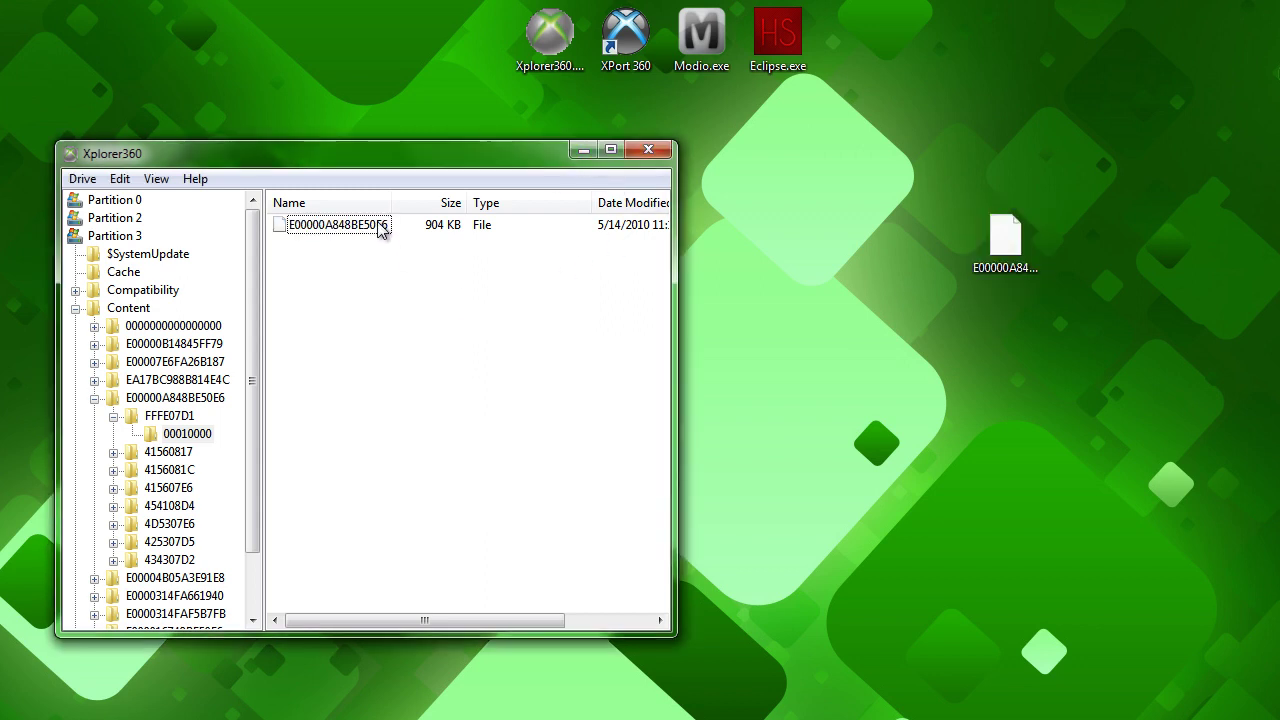
click(580, 152)
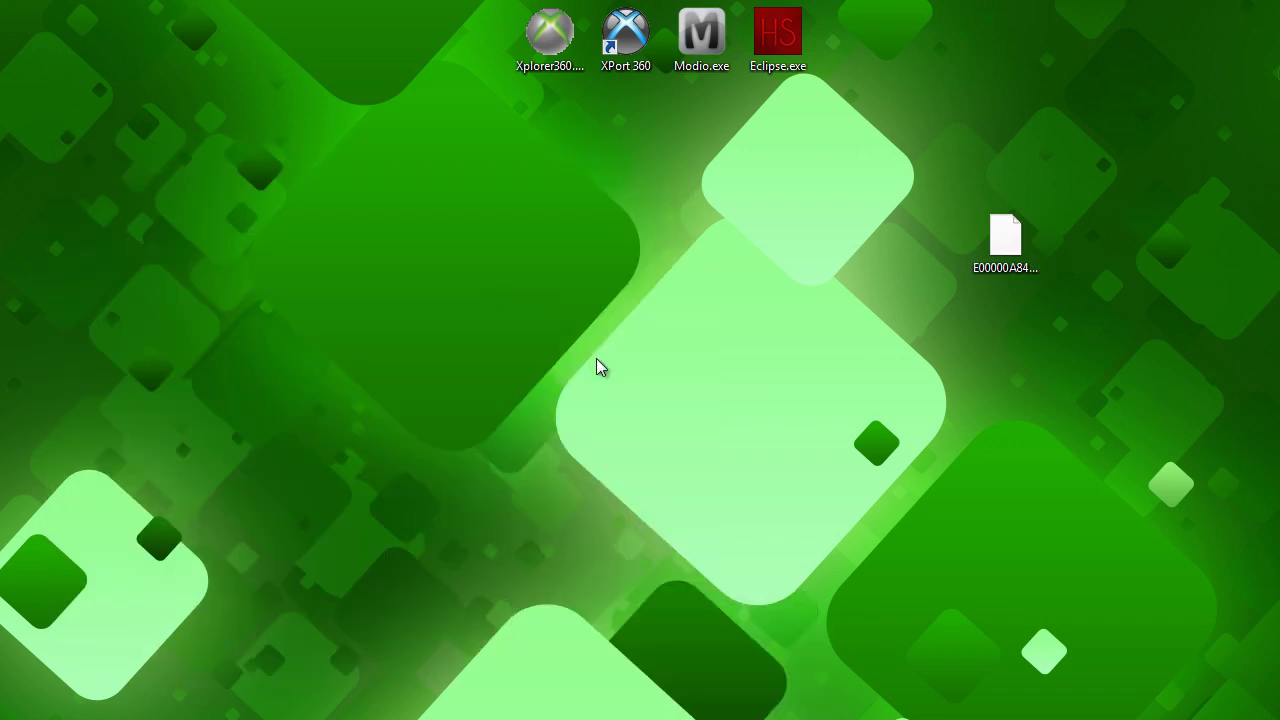
Launch Eclipse from the desktop and close its News window
click(782, 42)
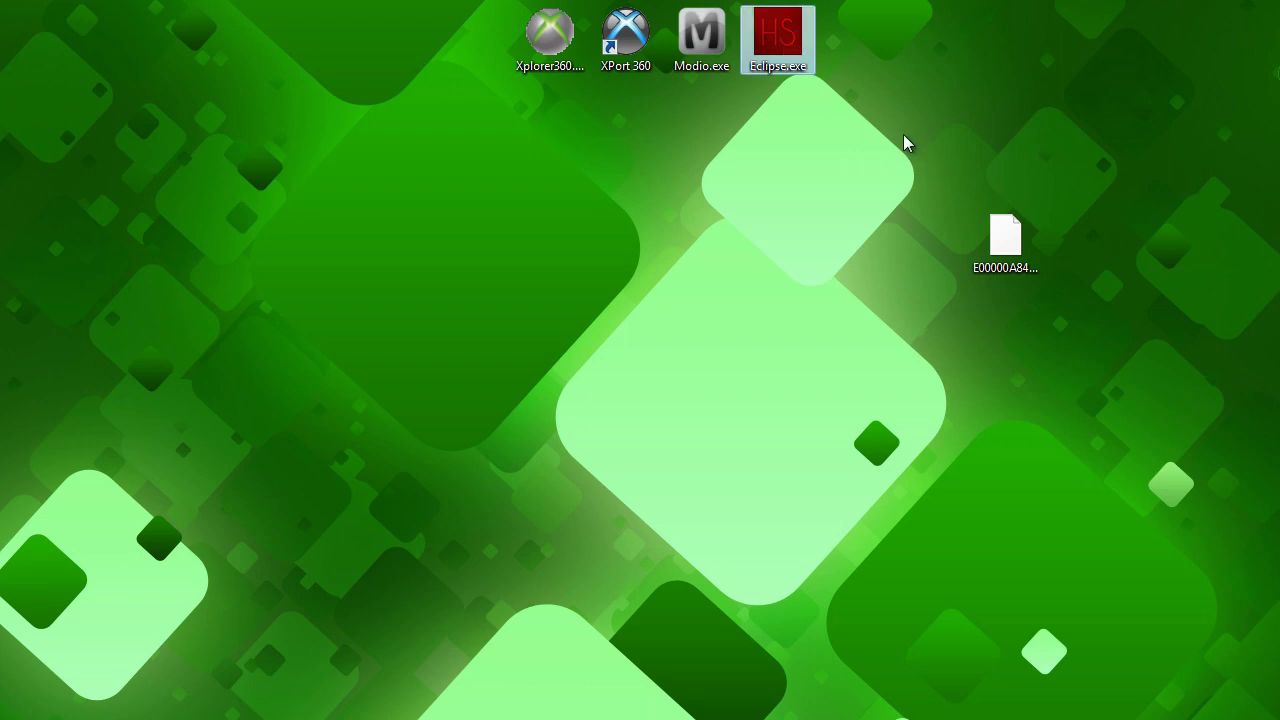
key(Return)
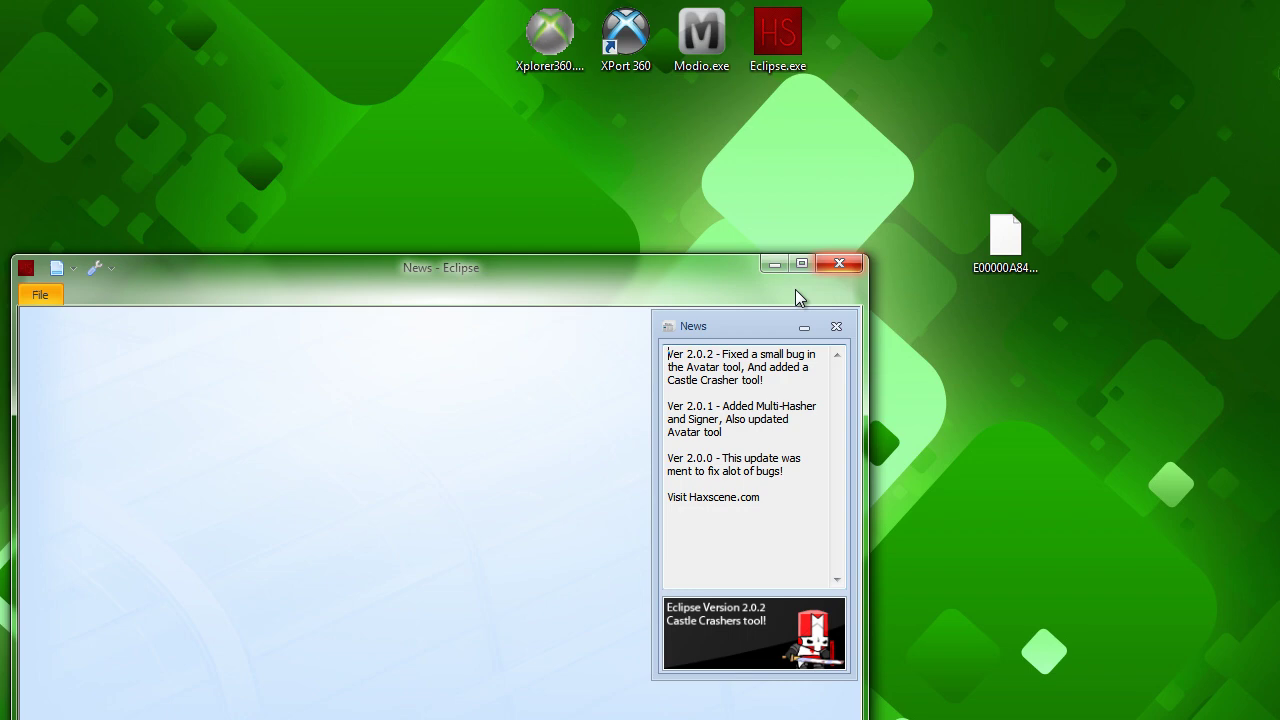
drag(670, 273, 739, 184)
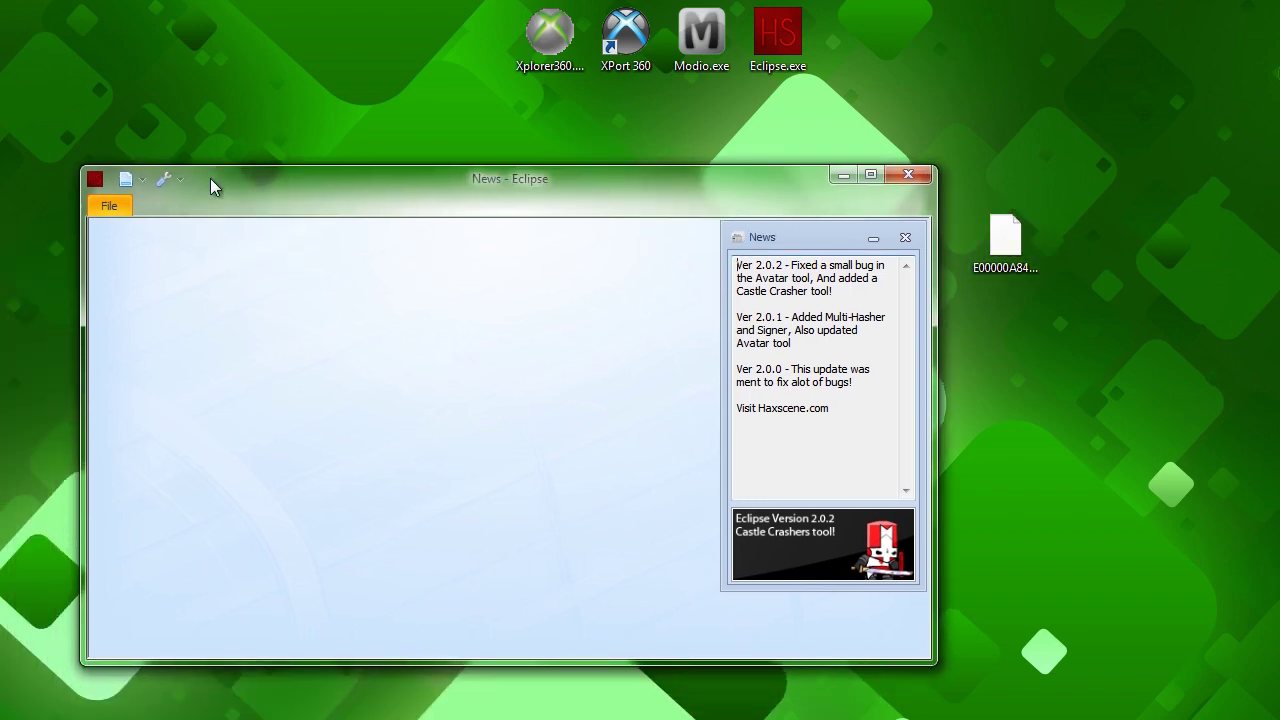
click(905, 238)
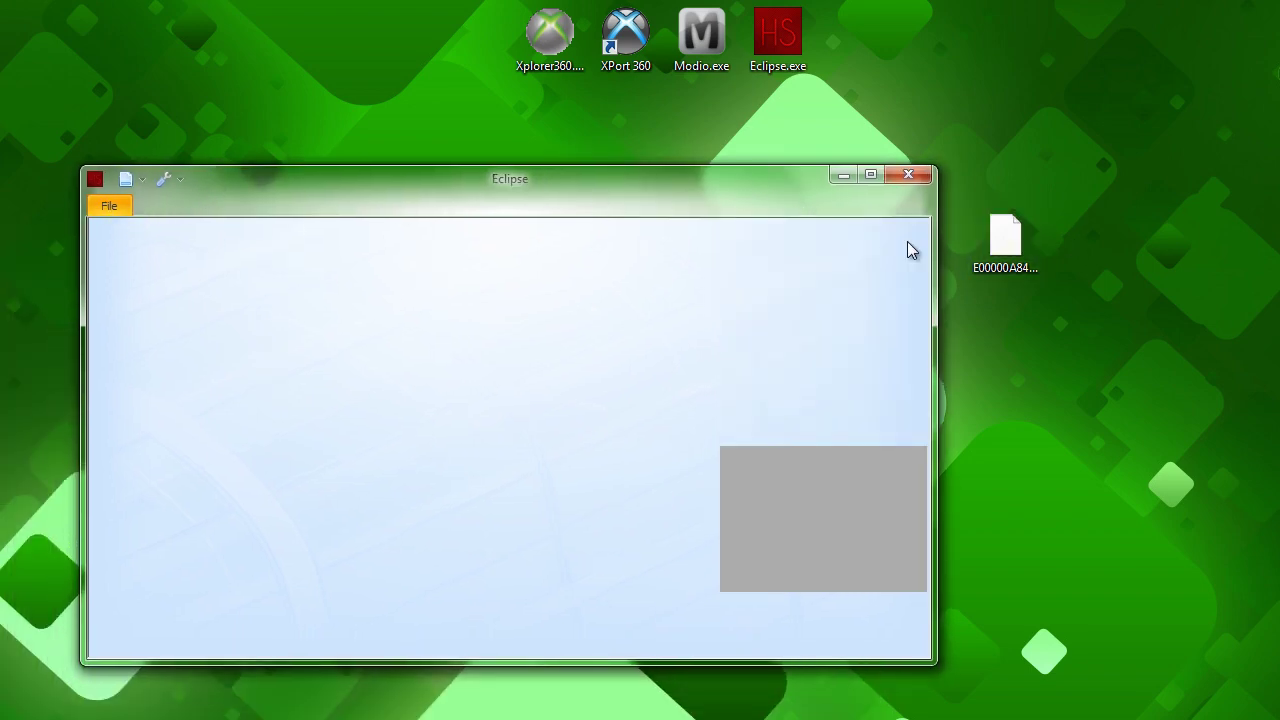
Open the Avatar Editor from the profile tools
click(107, 205)
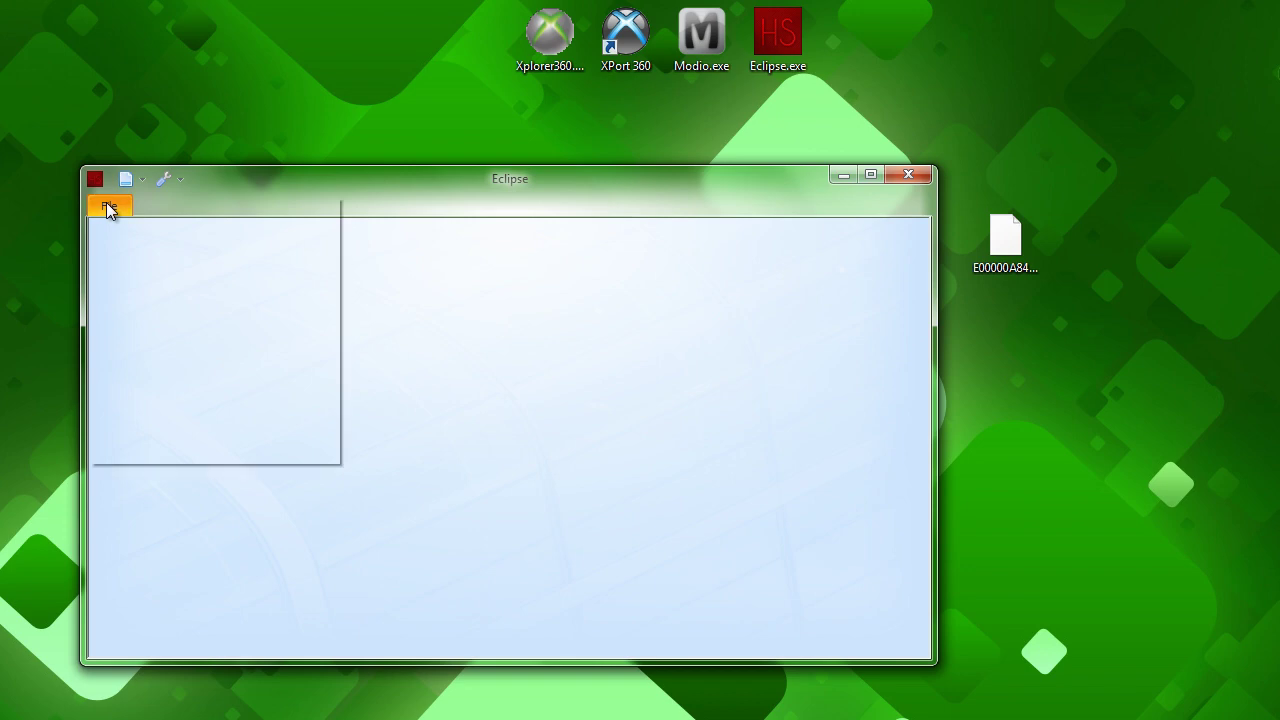
mouse_move(162, 285)
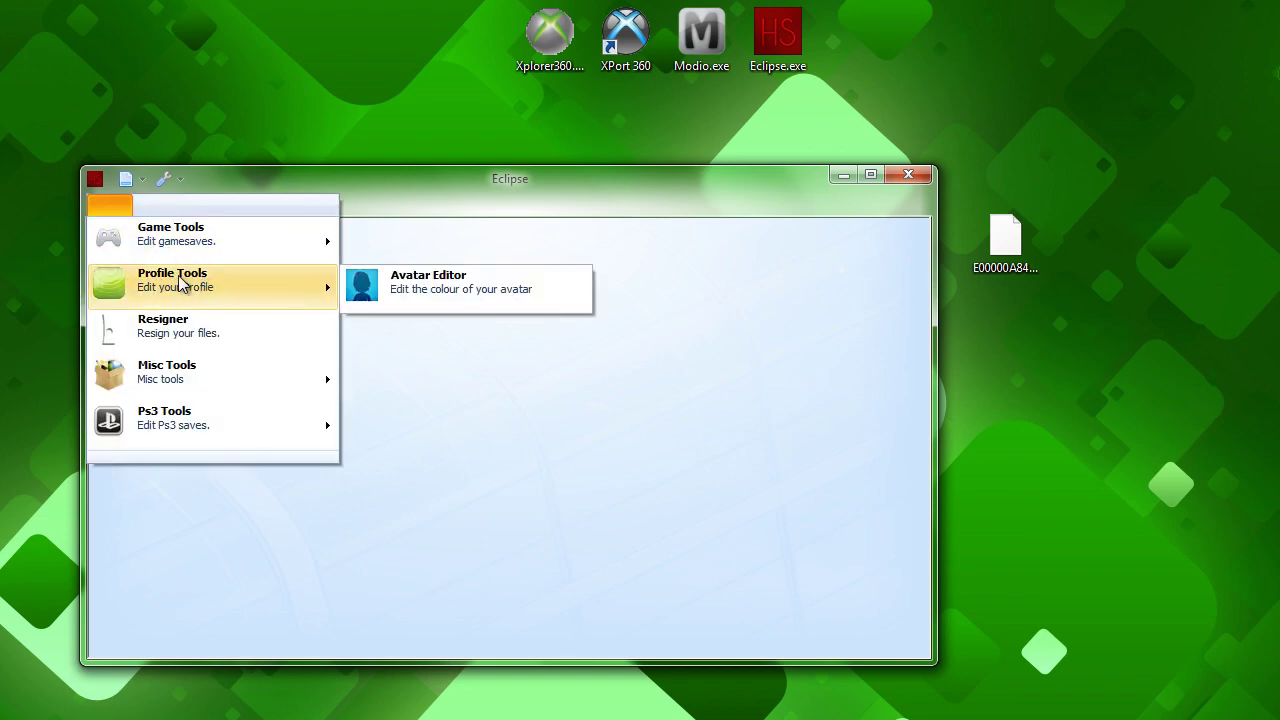
click(408, 285)
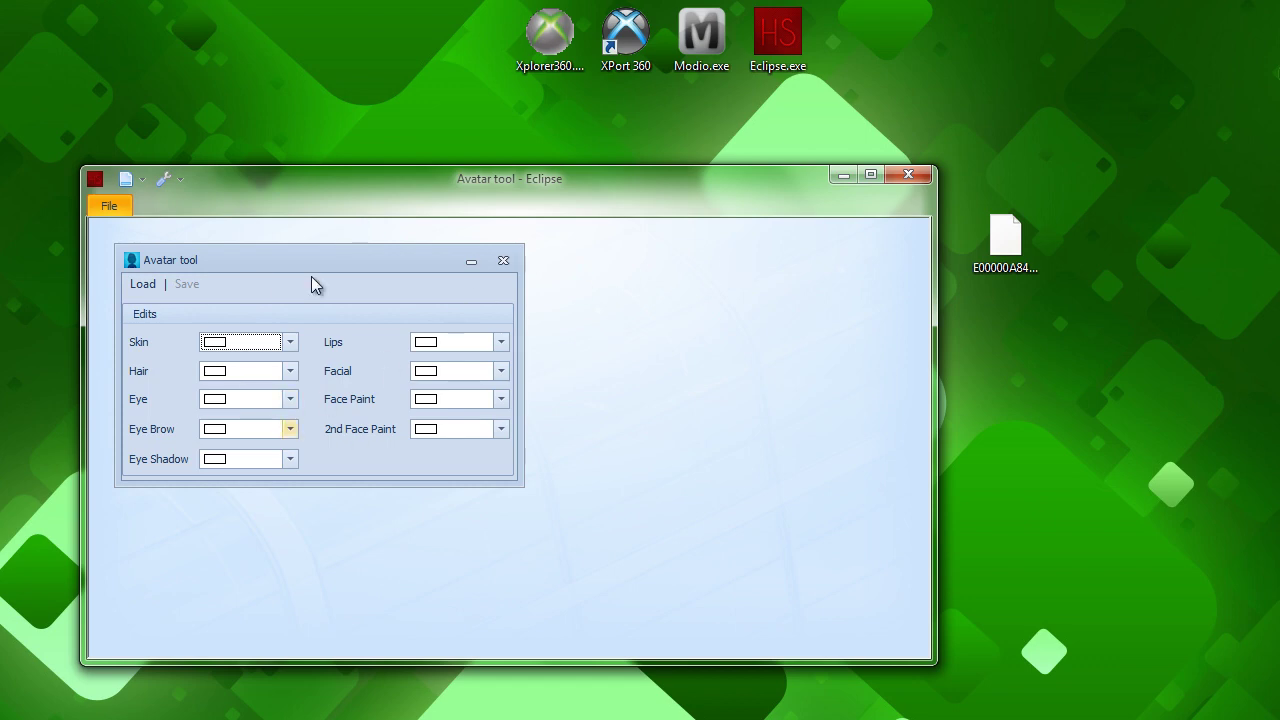
drag(326, 260, 380, 283)
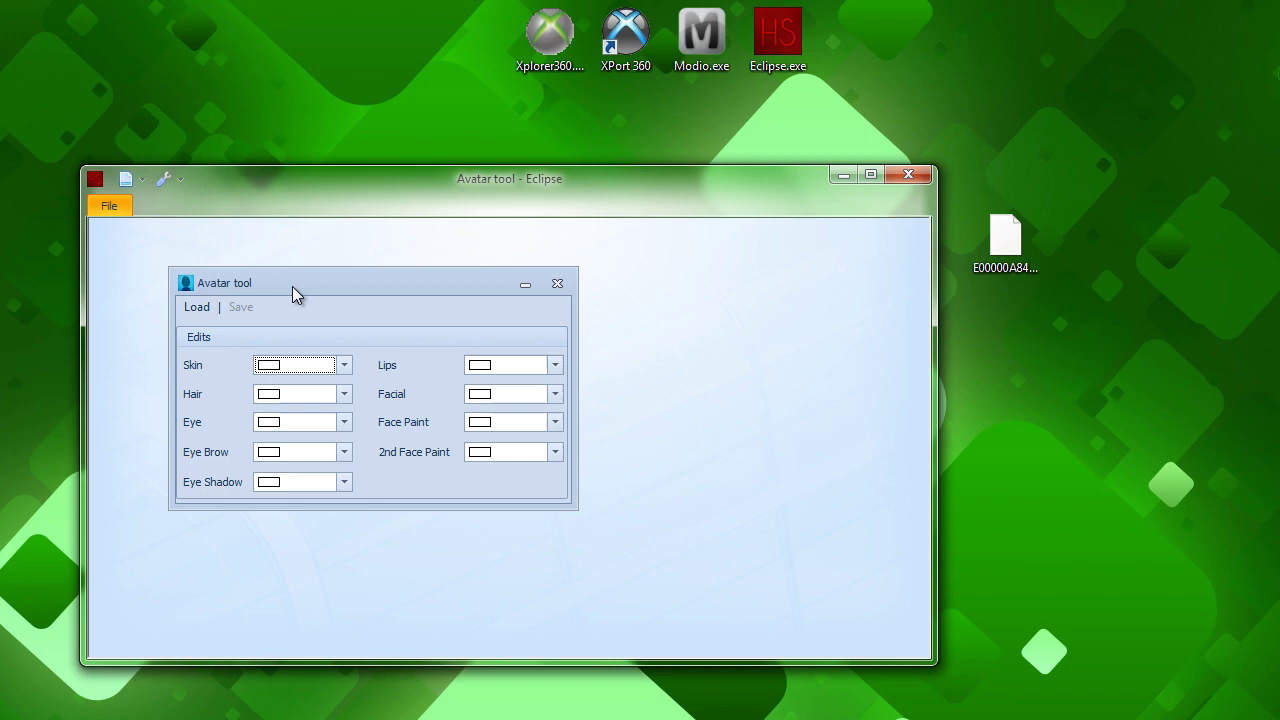
Load the extracted Xbox 360 profile file from the desktop into the avatar tool
click(197, 307)
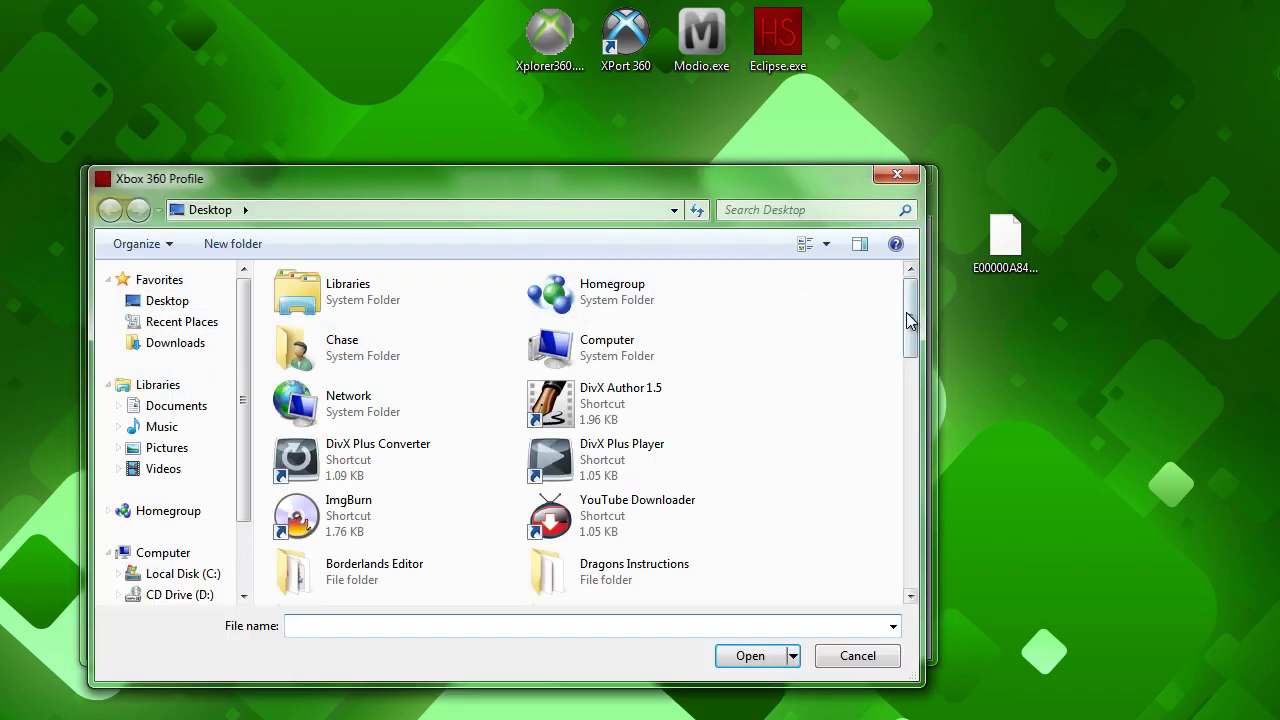
drag(910, 320, 912, 452)
click(391, 399)
double_click(391, 399)
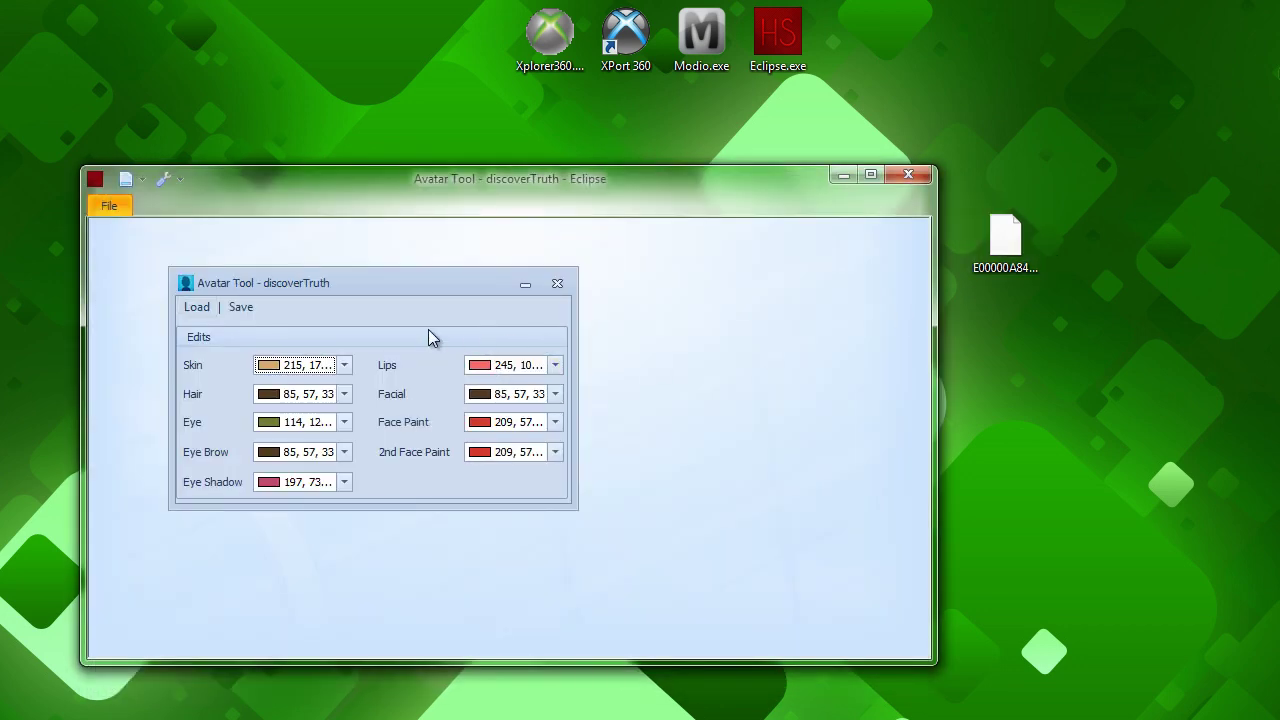
drag(407, 285, 468, 288)
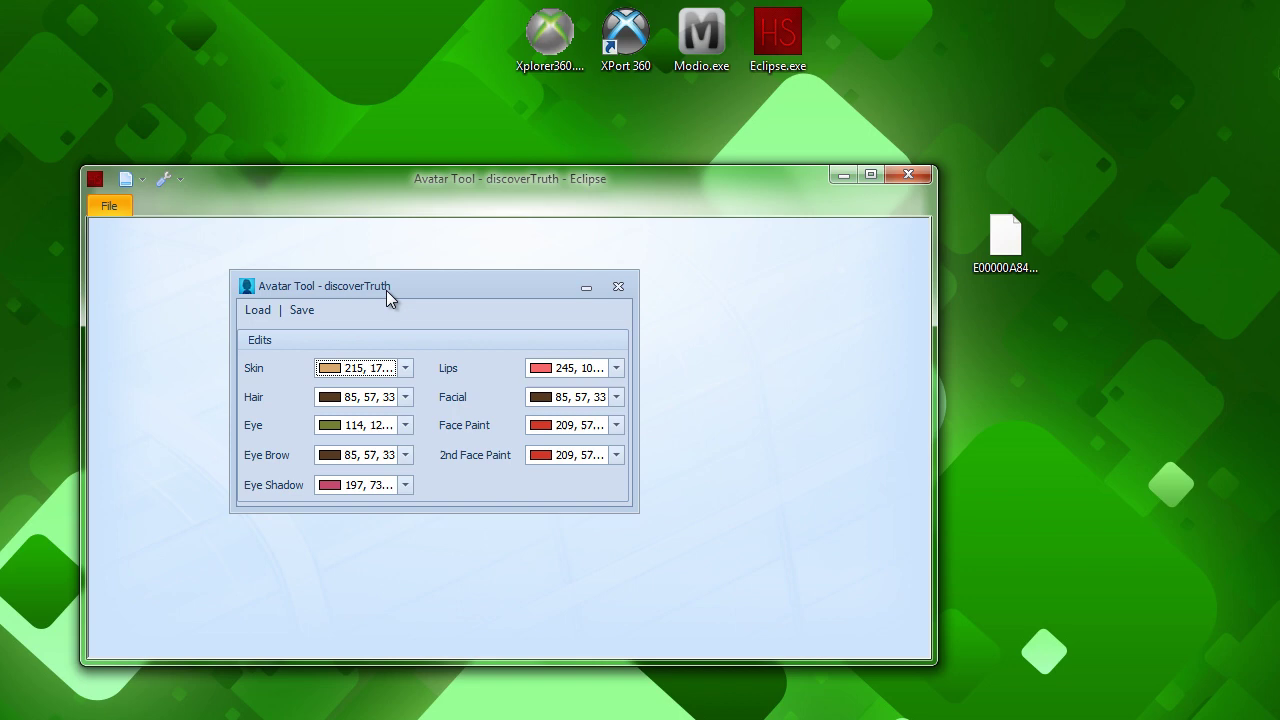
Set the avatar's skin color to cyan and its hair color to bright green (0, 255, 0)
click(405, 369)
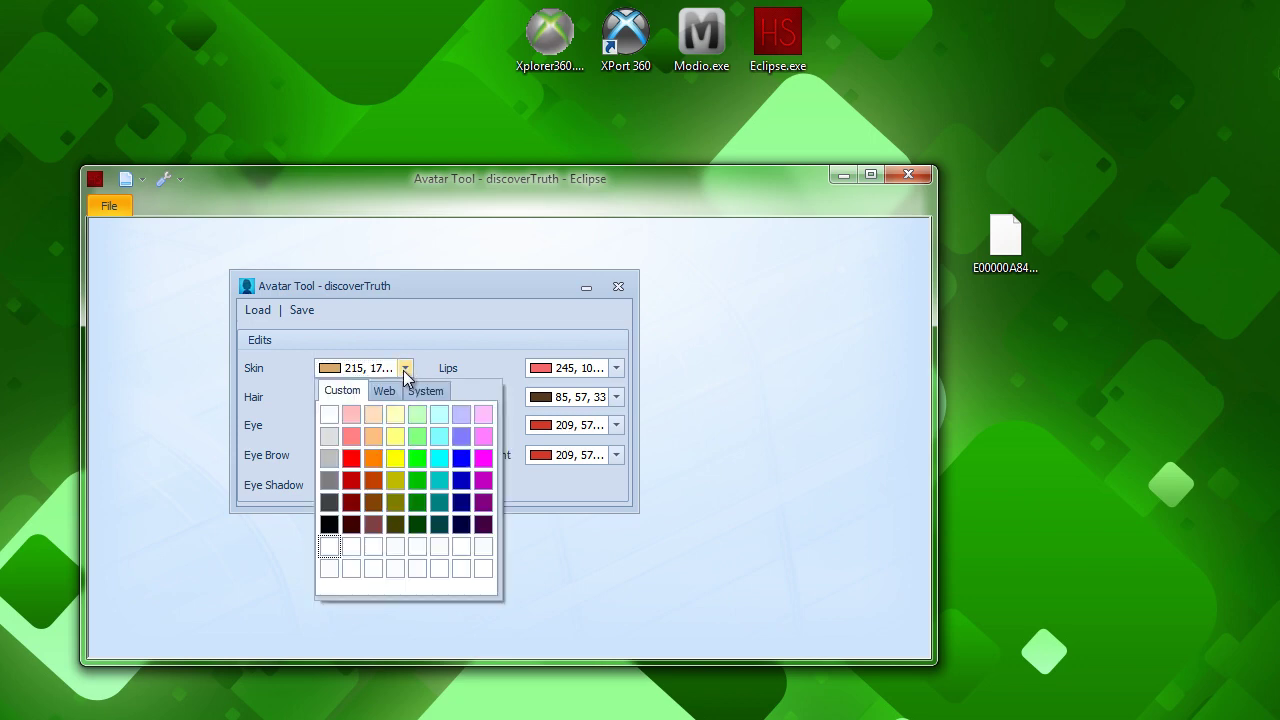
click(441, 459)
click(405, 398)
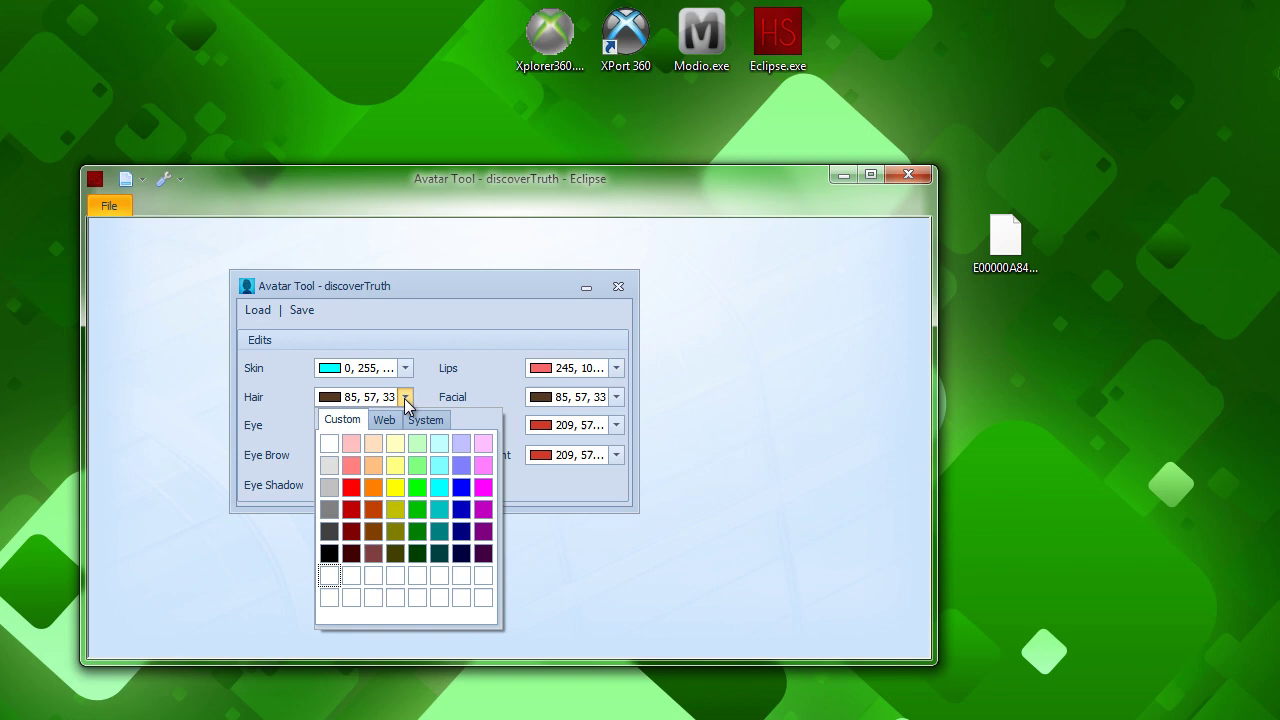
click(417, 487)
Set the avatar's eye color to red (255, 0, 0) and its eyebrow color to bright green (0, 255, 0)
click(405, 425)
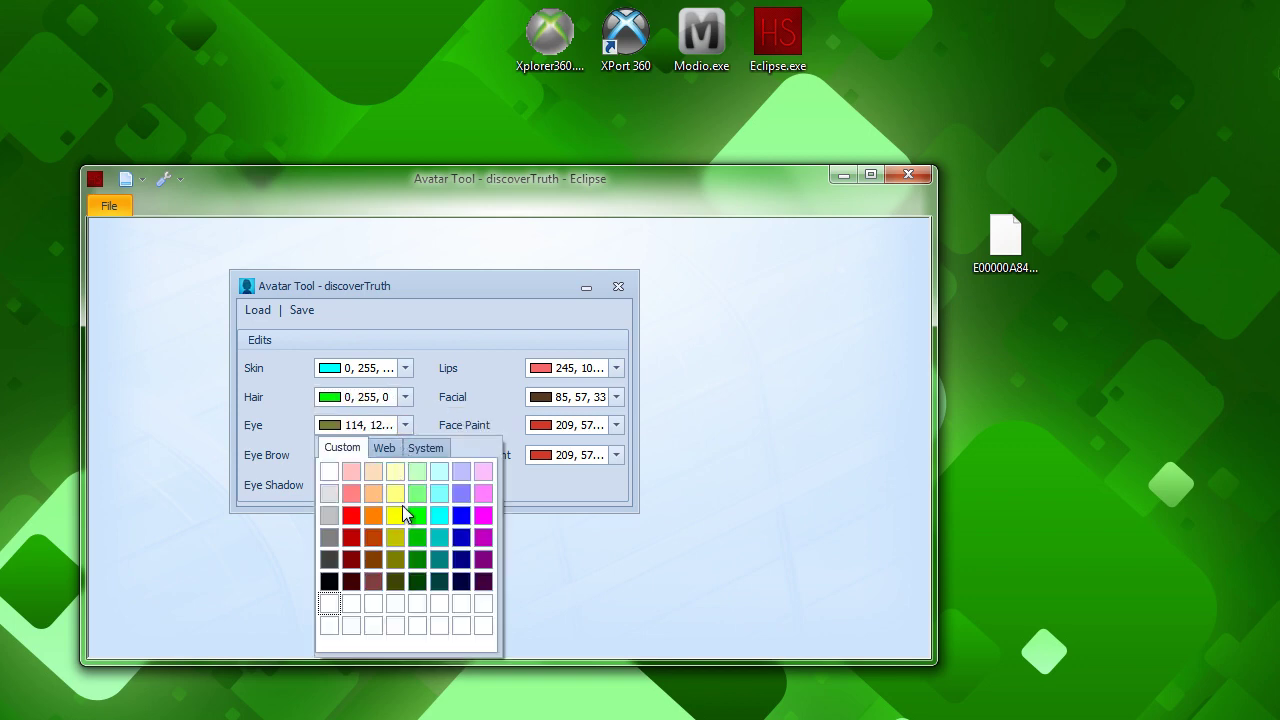
click(351, 515)
click(405, 455)
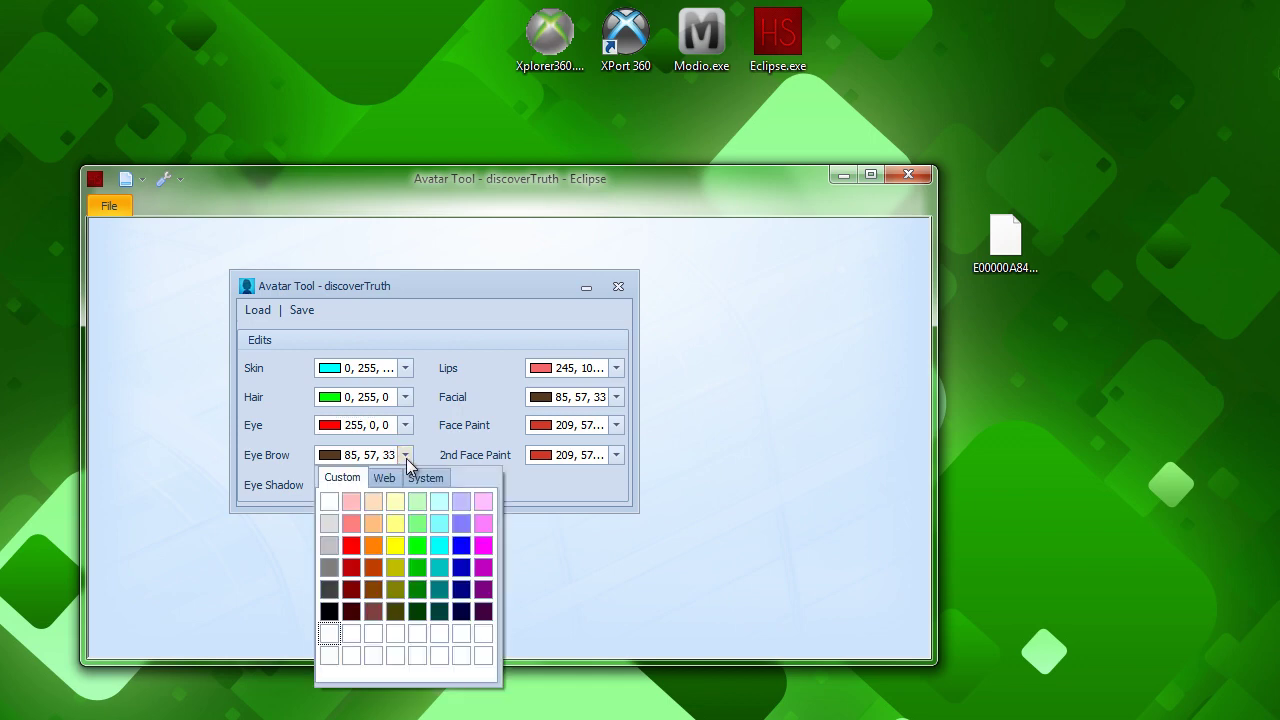
click(420, 549)
Set the avatar's eye shadow and lips colors to white
click(405, 485)
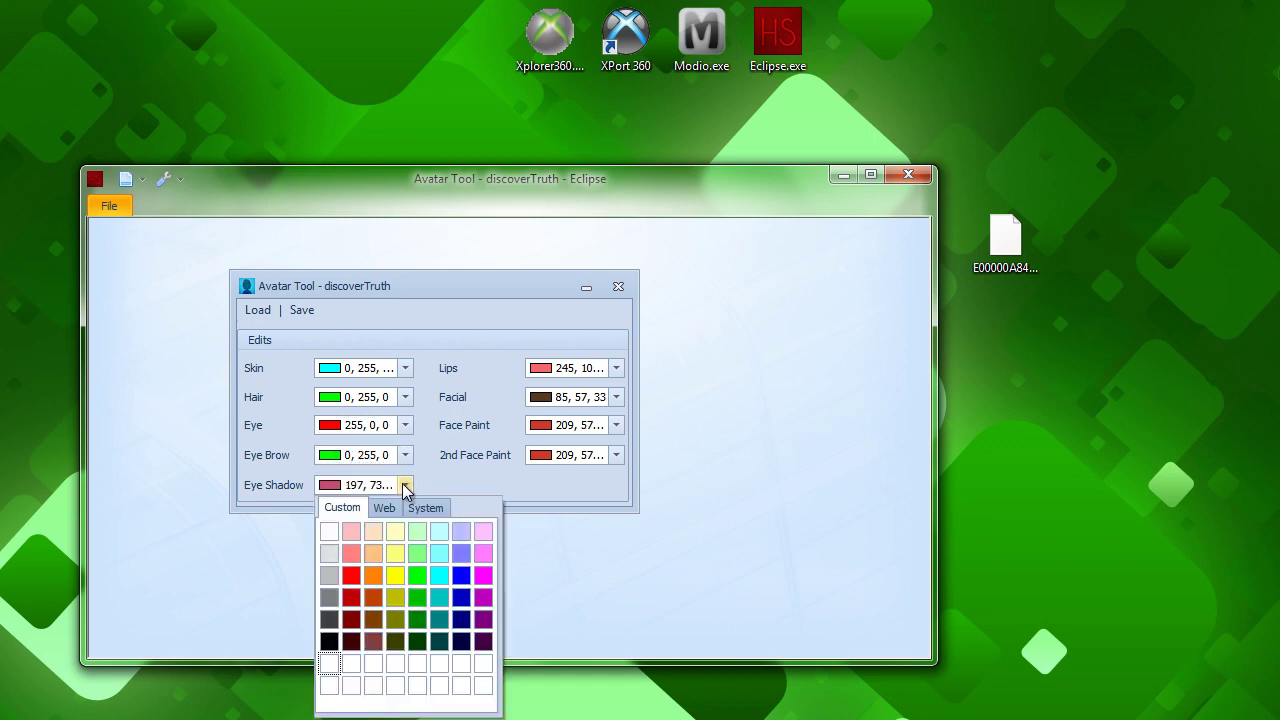
click(329, 531)
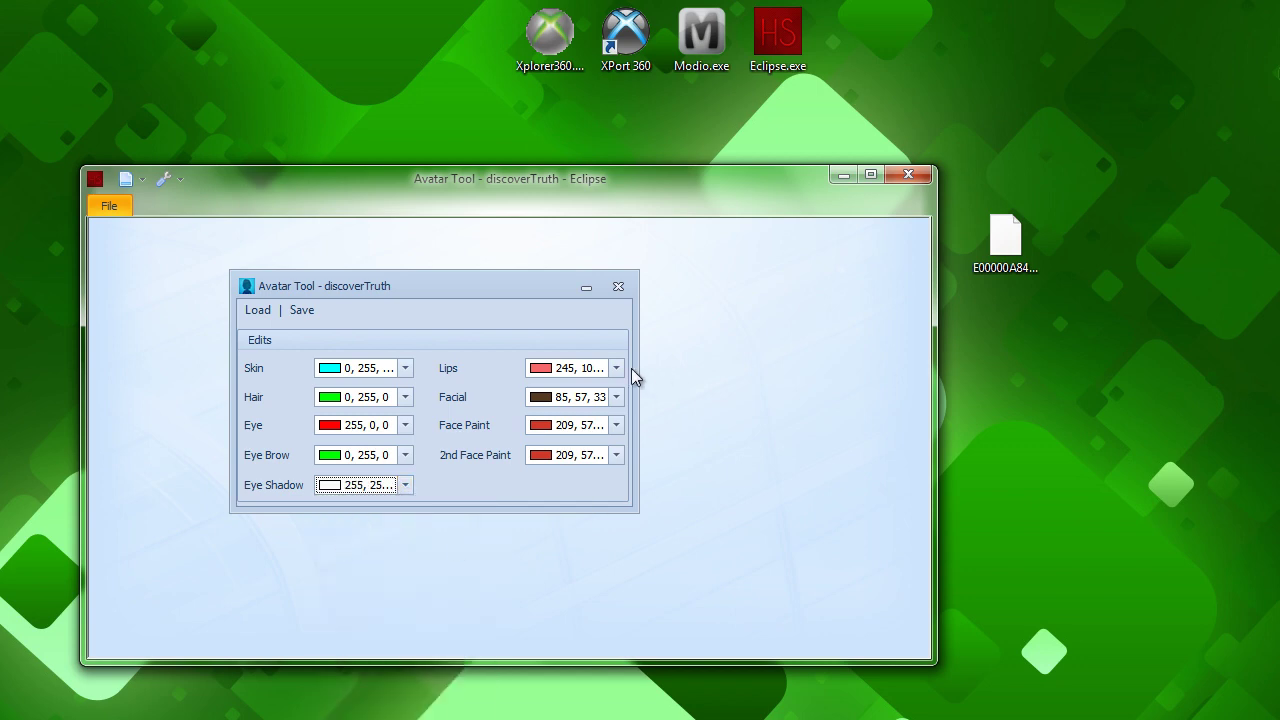
click(616, 369)
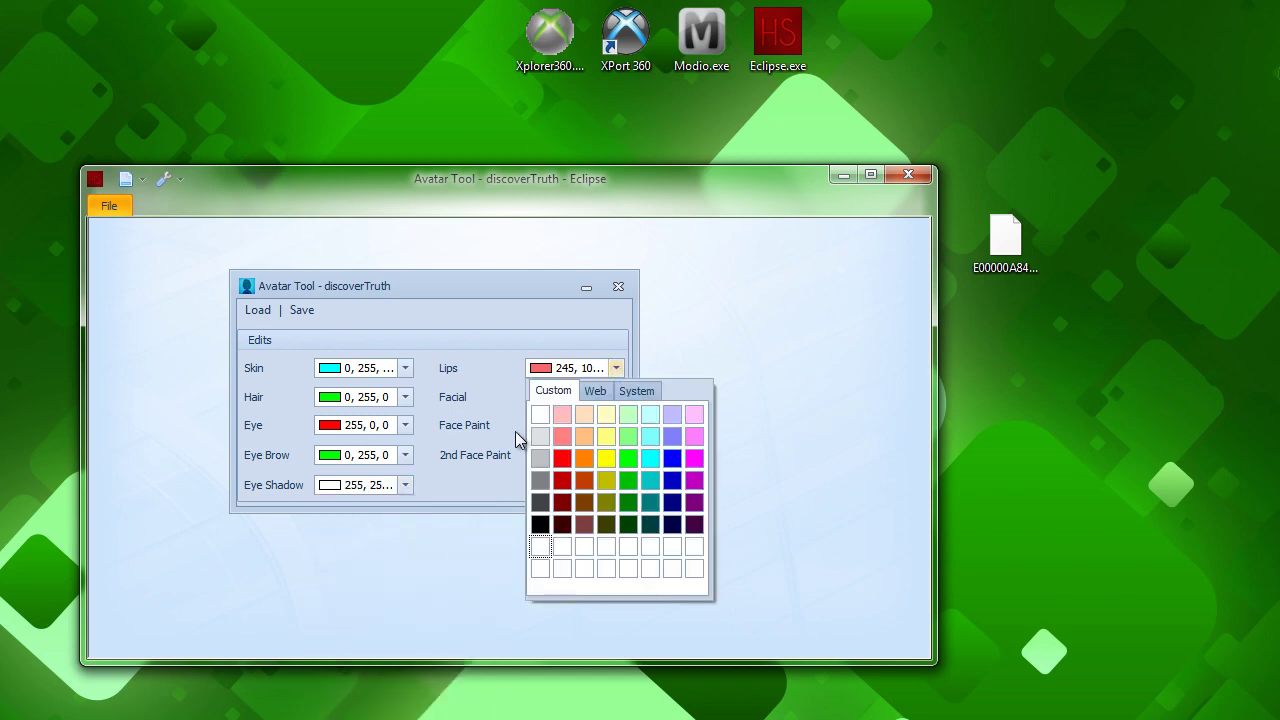
click(540, 414)
Set the avatar's facial color to bright green (0, 255, 0) and its first face paint color to white
click(616, 397)
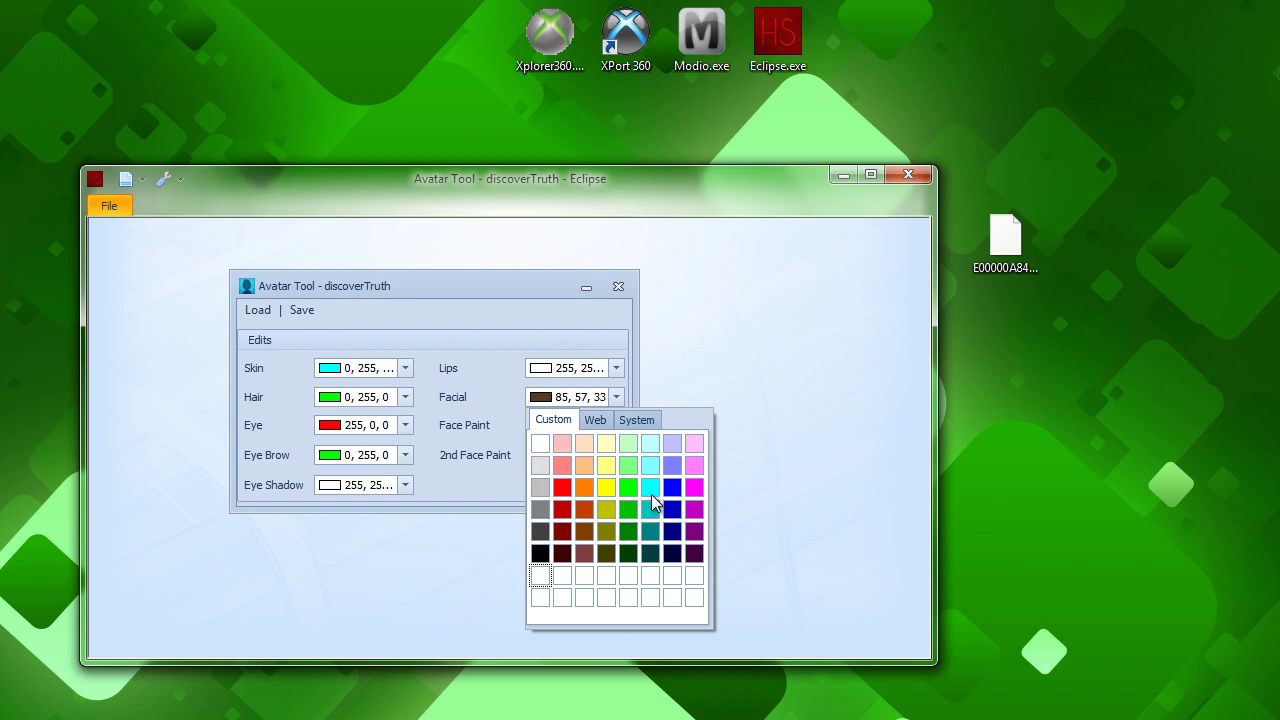
click(625, 490)
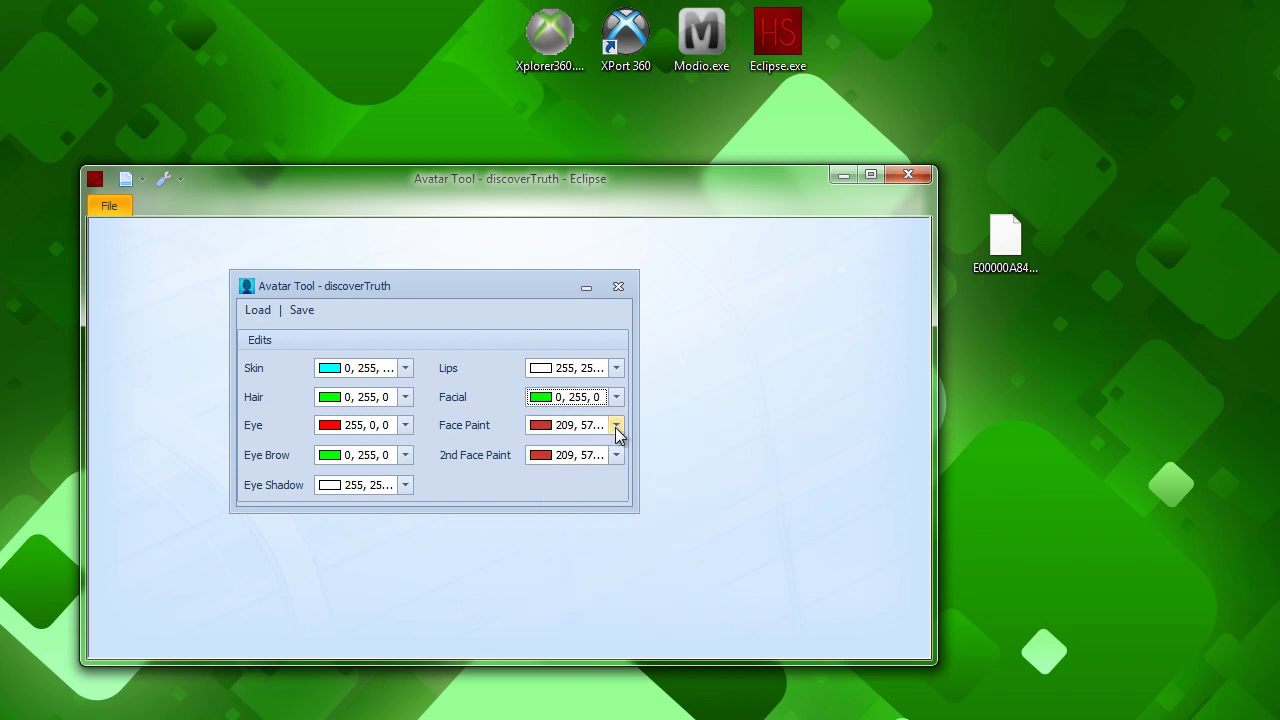
click(616, 425)
click(540, 471)
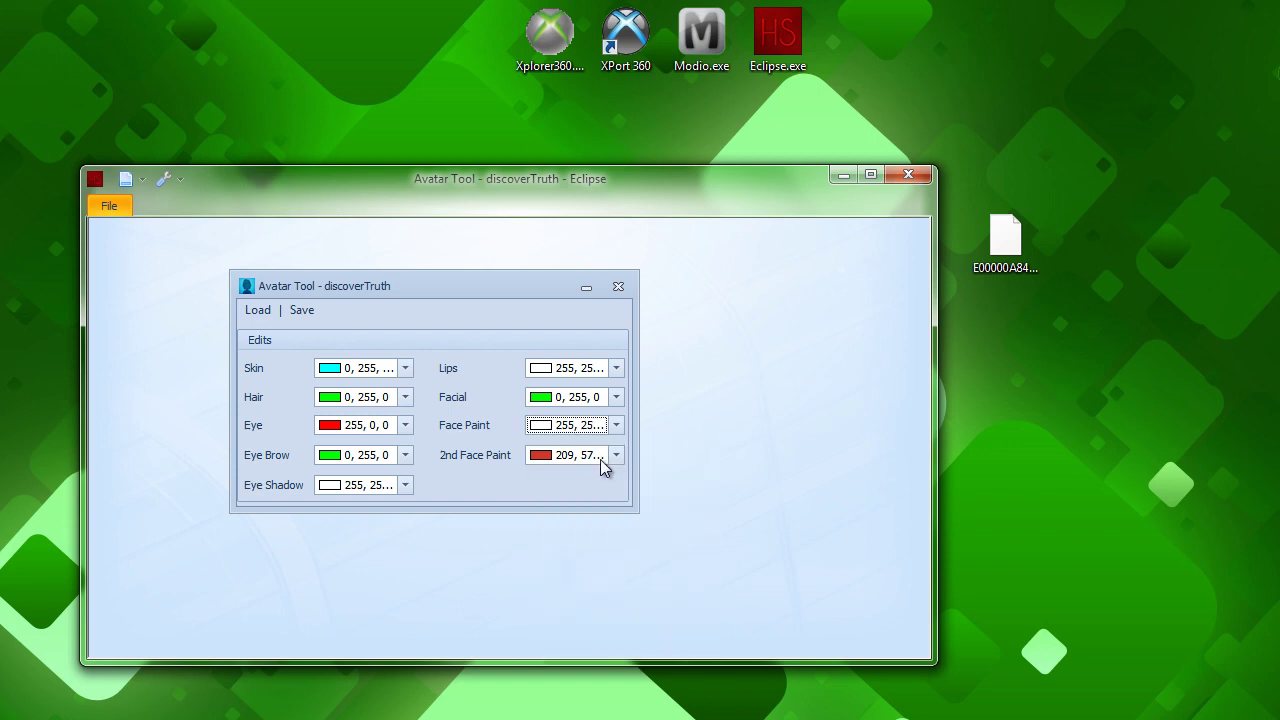
Set the avatar's 2nd face paint color to white, then save the avatar edits to the profile and close Eclipse
click(604, 457)
click(540, 500)
click(303, 311)
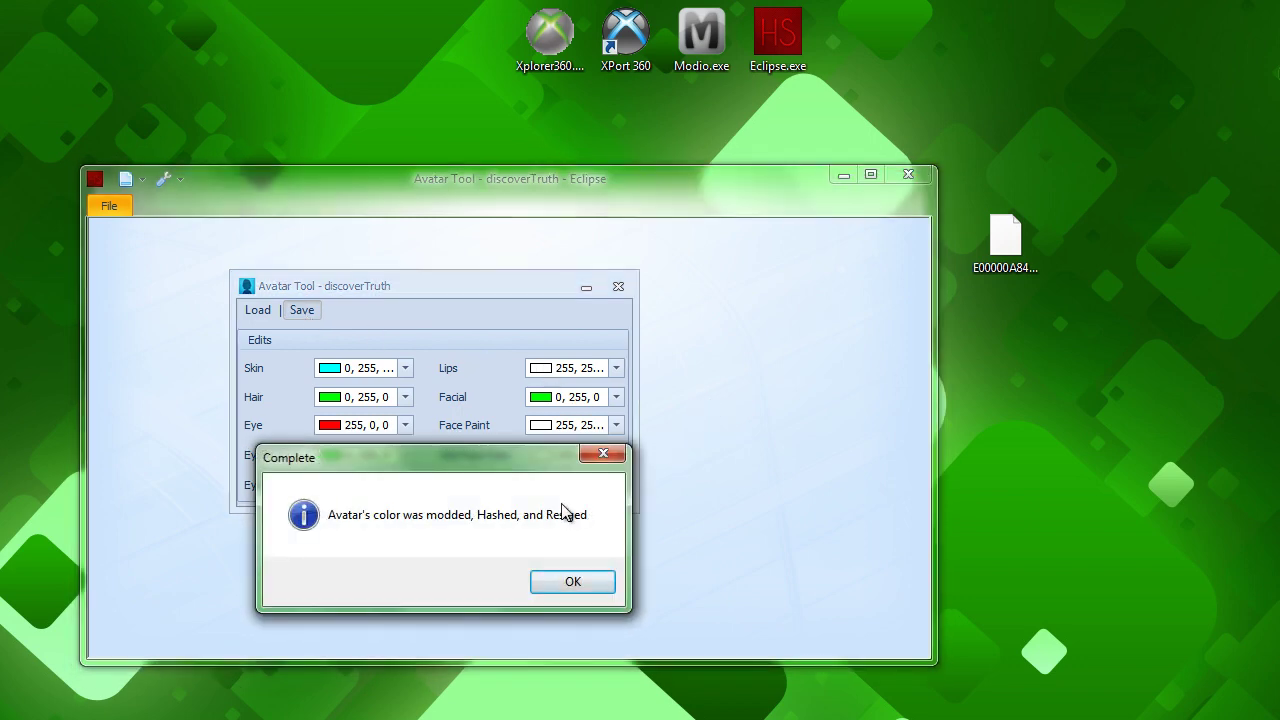
click(571, 582)
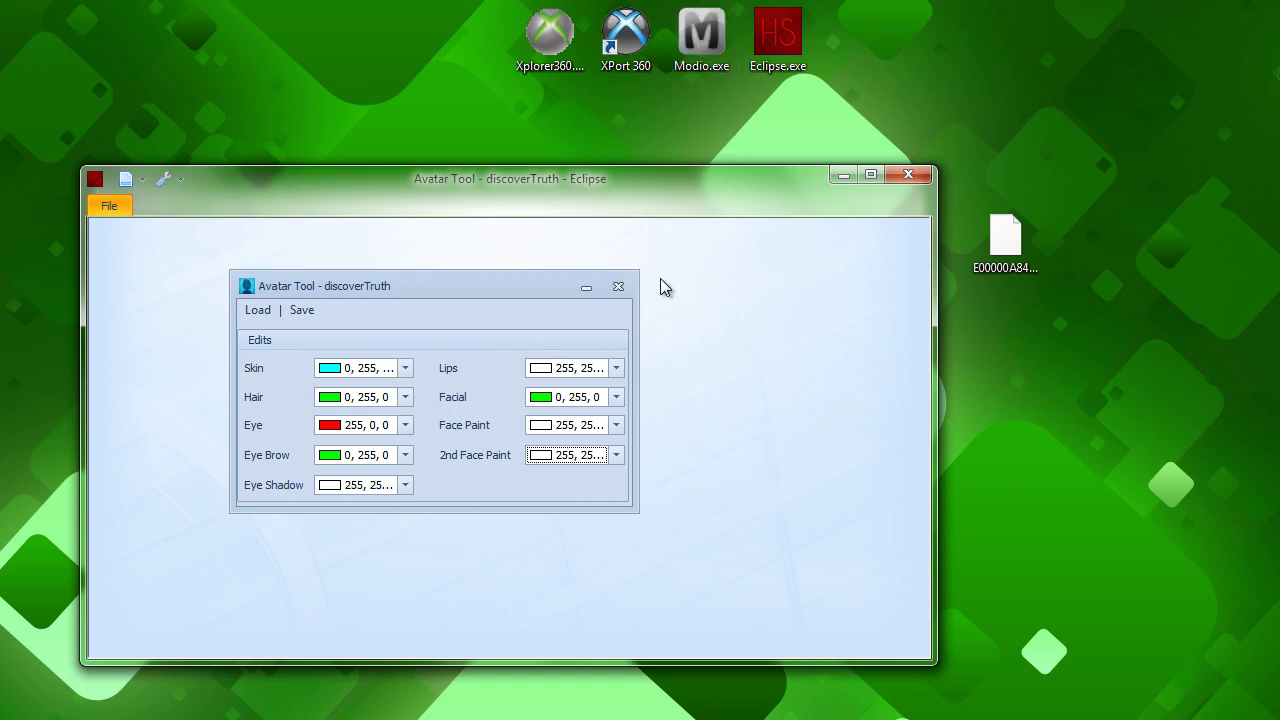
click(619, 288)
click(619, 288)
click(908, 178)
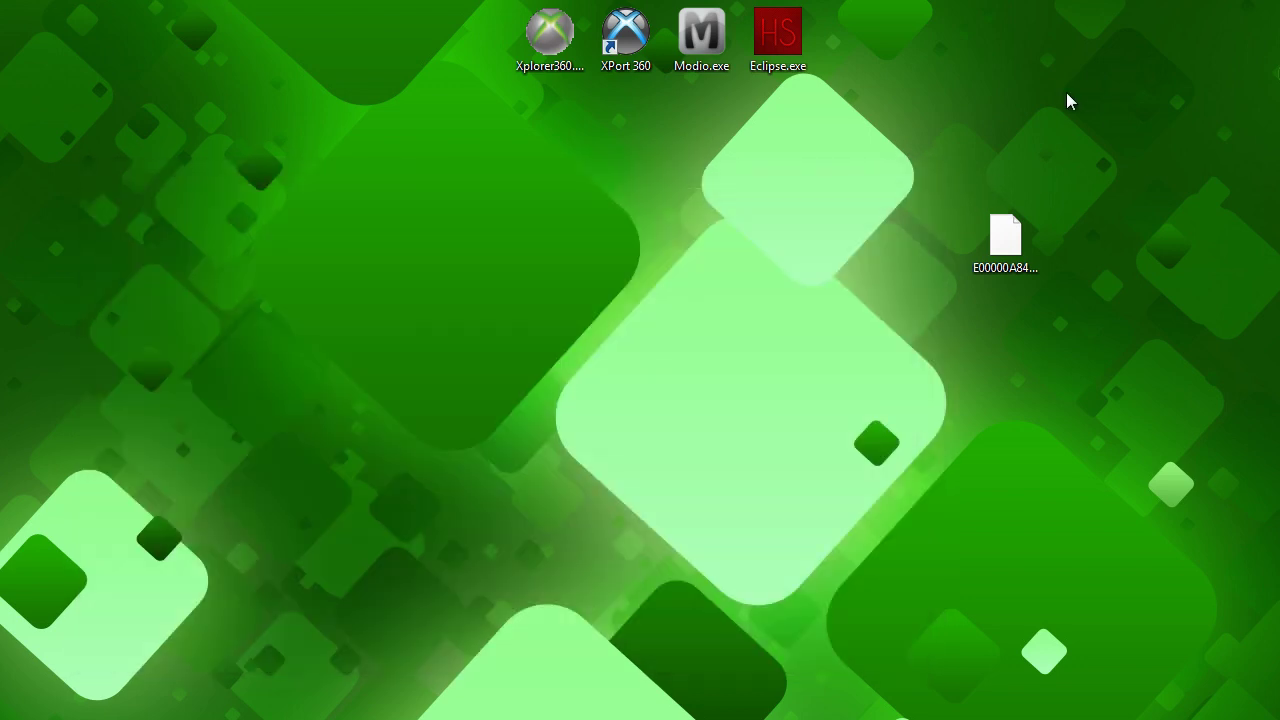
Launch Modio, clear away its Shoutbox and News windows, and load the modded profile file from the desktop
drag(1030, 232, 1054, 204)
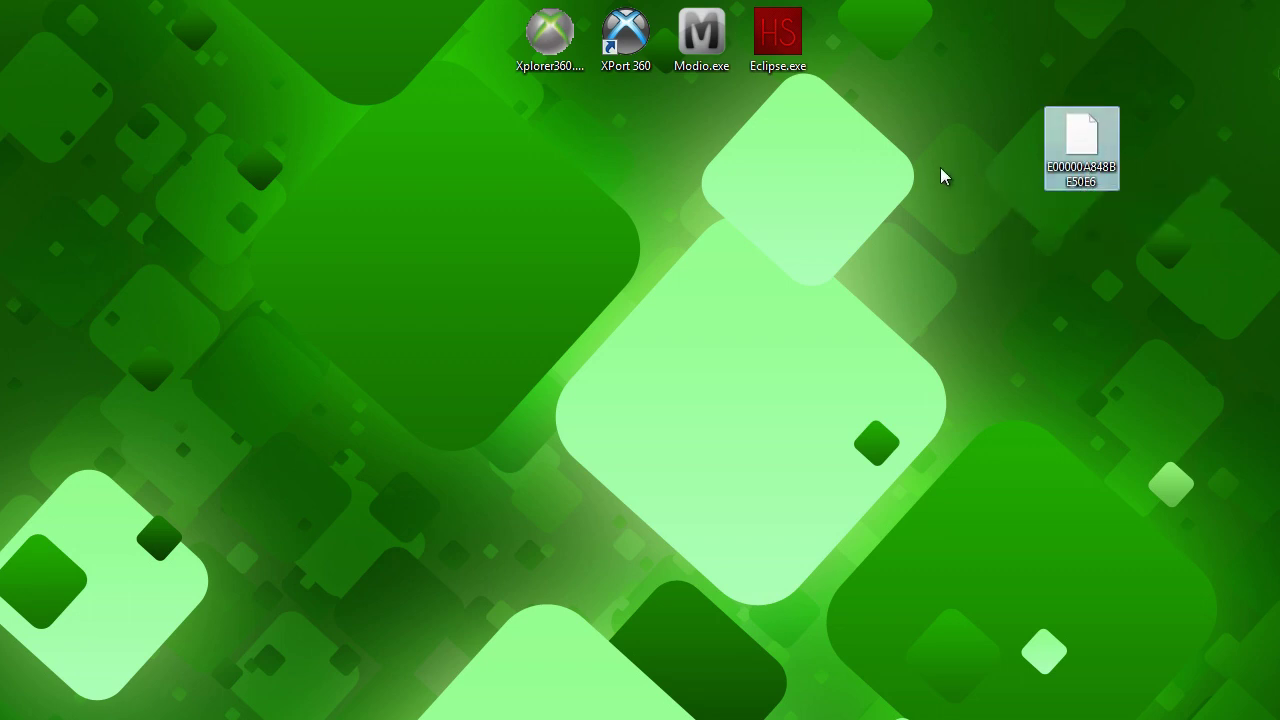
double_click(711, 42)
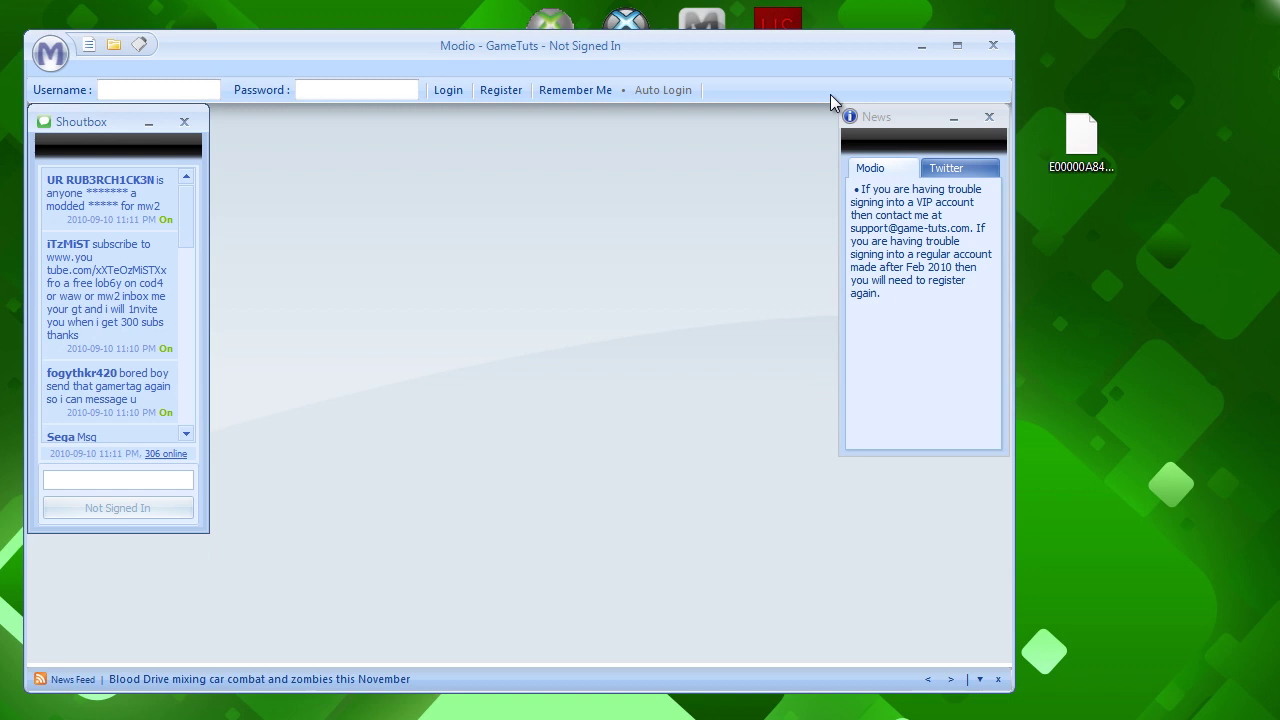
click(187, 122)
click(988, 118)
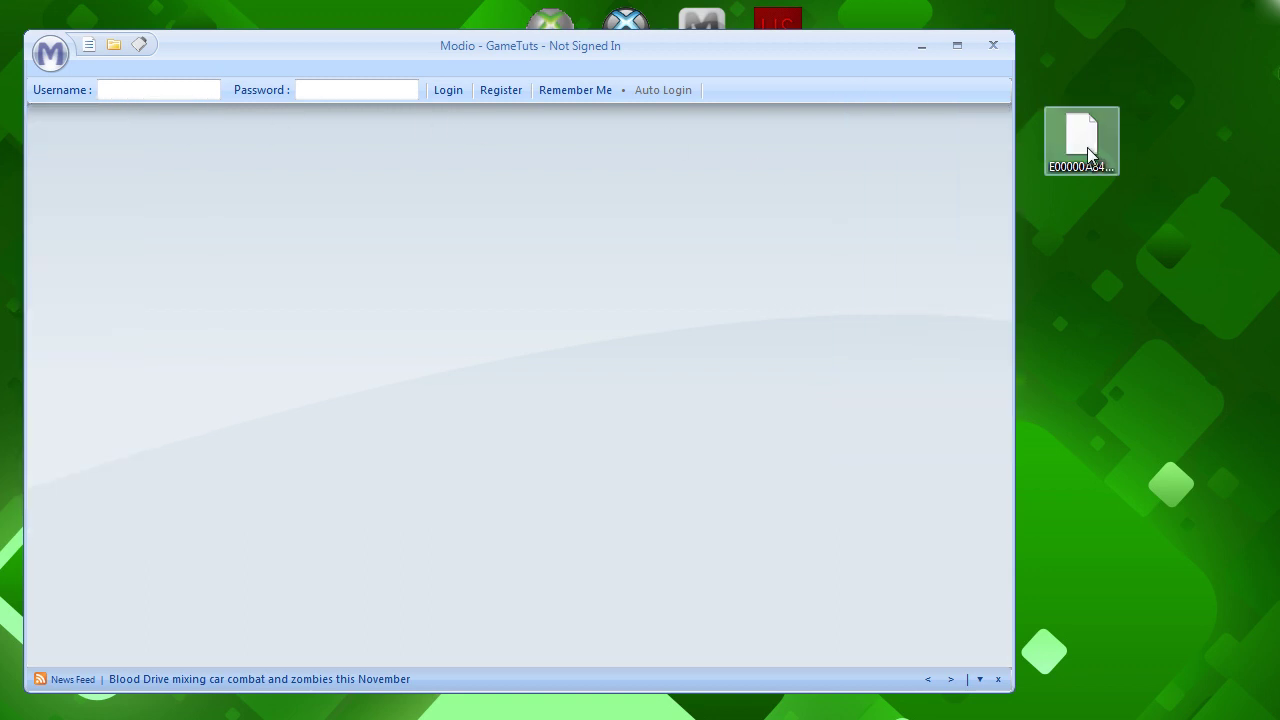
drag(1087, 147, 548, 290)
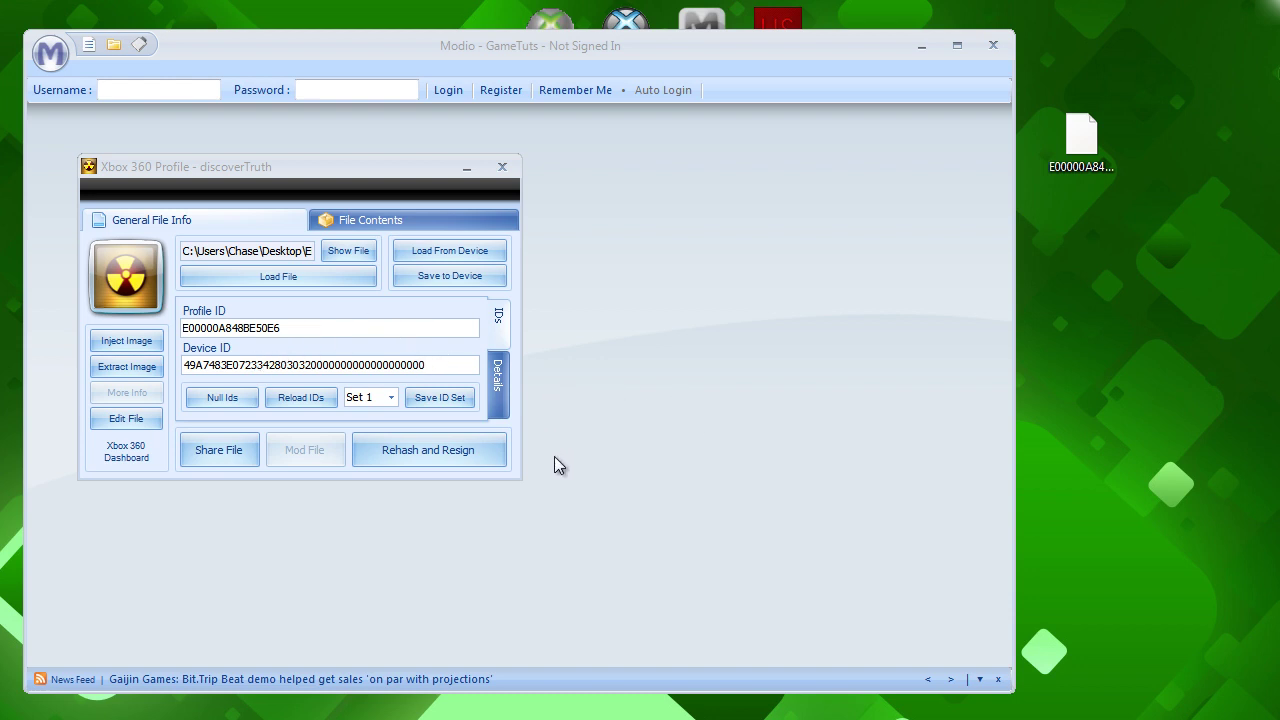
Rehash and resign the loaded Xbox 360 profile and close Modio
click(428, 453)
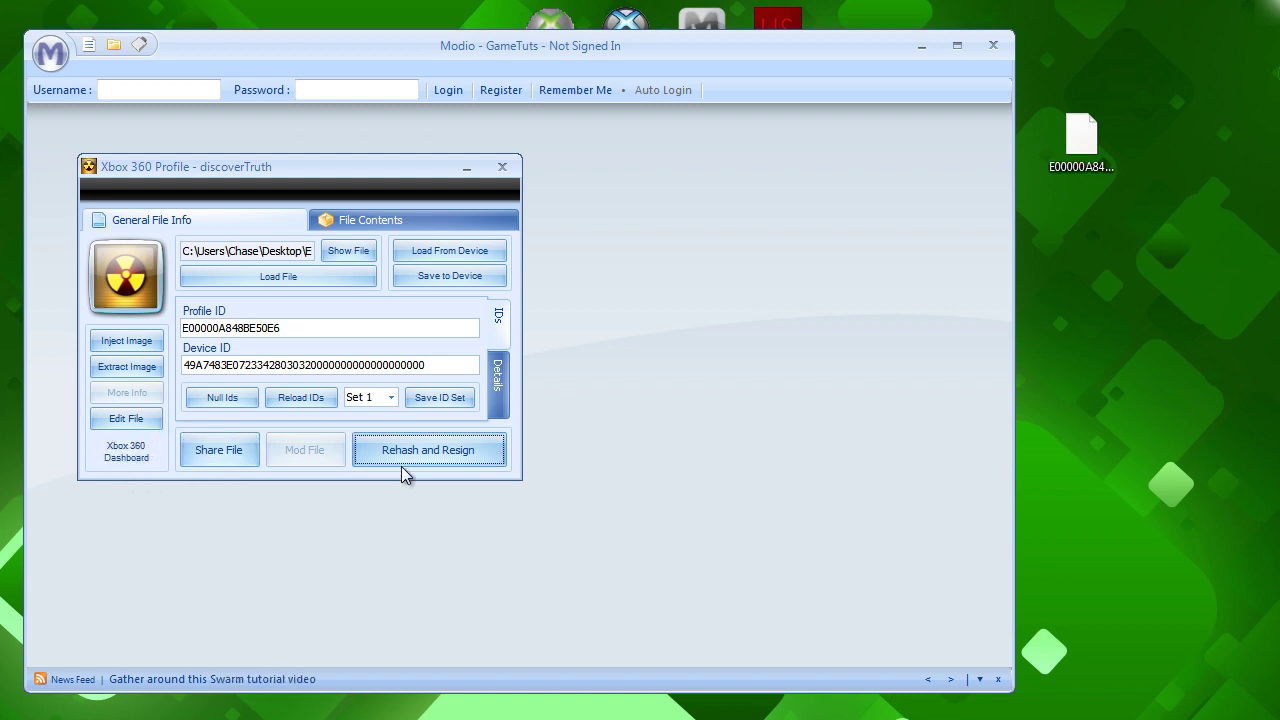
click(429, 450)
click(505, 171)
click(985, 46)
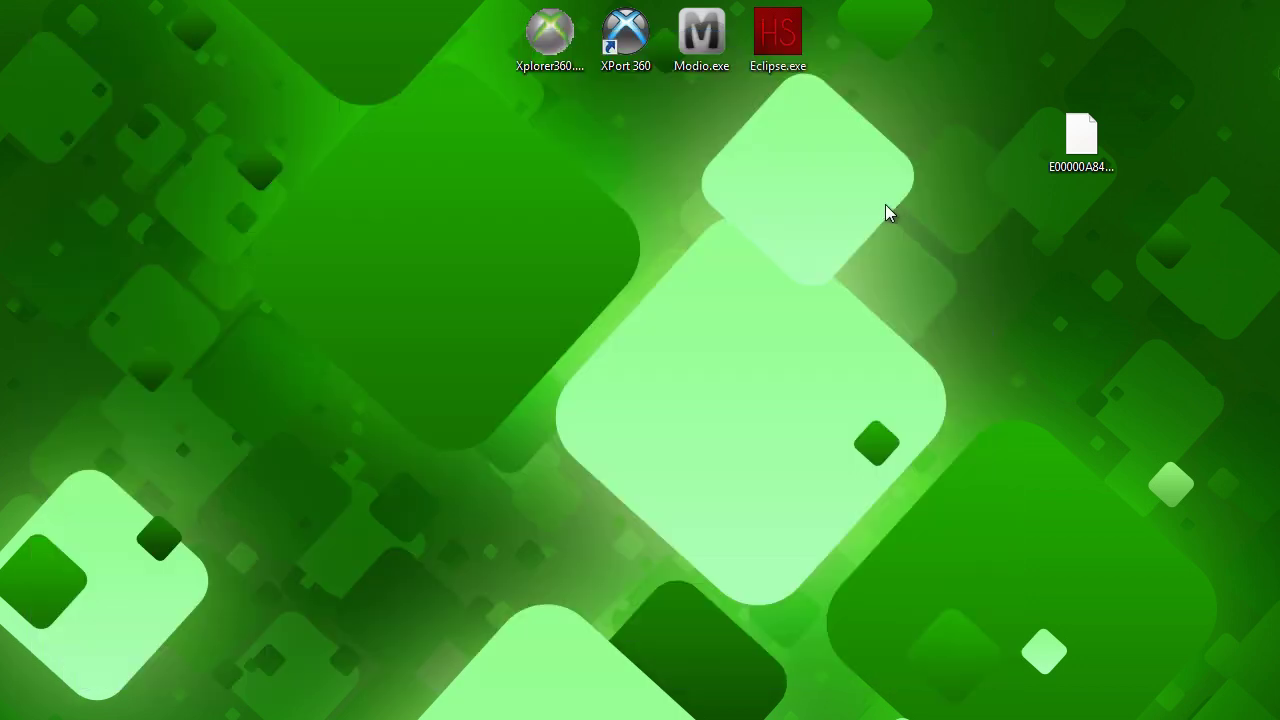
Switch to Xplorer360 and copy the desktop profile file into the 00010000 folder, overwriting the existing one, and close the program
key(alt+Tab)
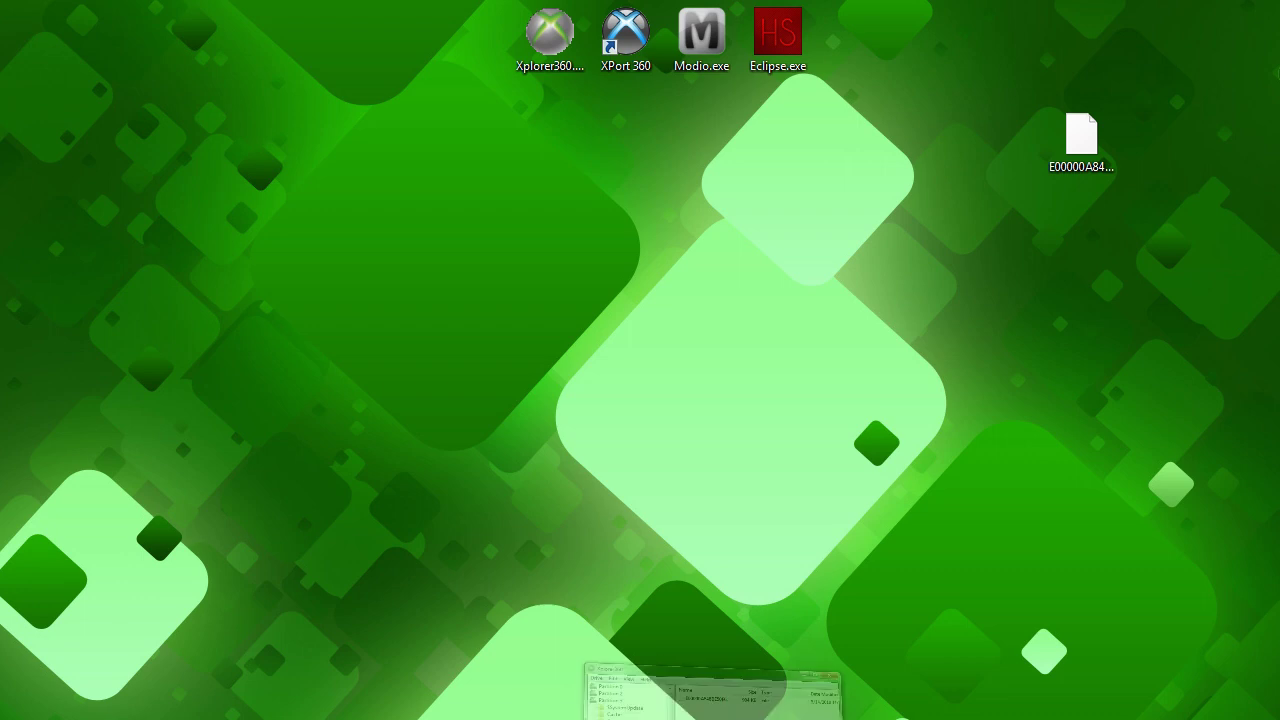
drag(314, 154, 406, 115)
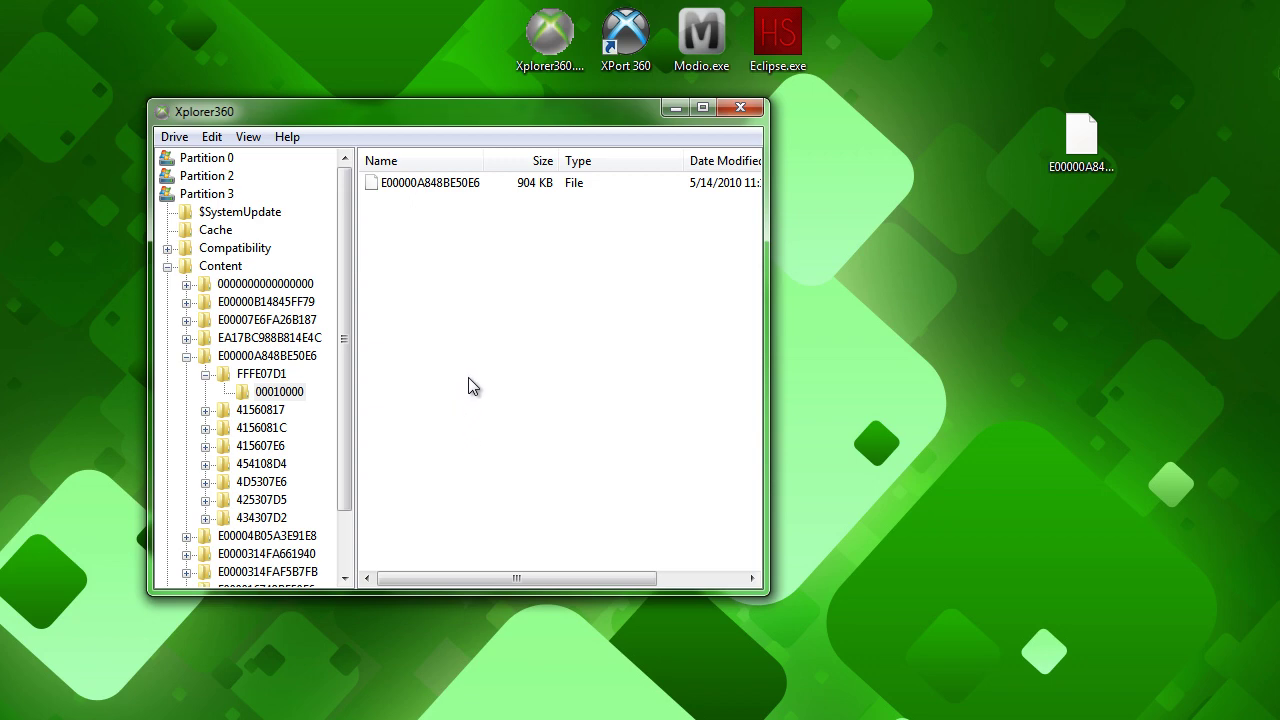
drag(1081, 138, 592, 277)
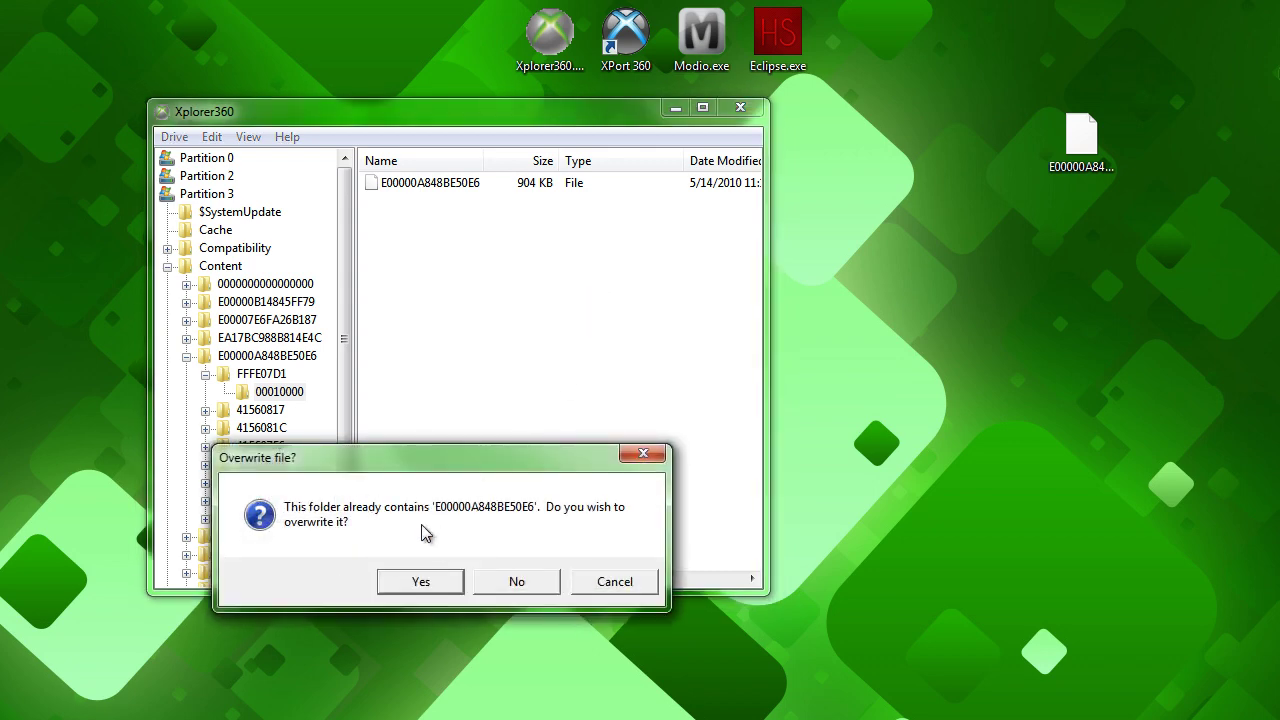
click(418, 583)
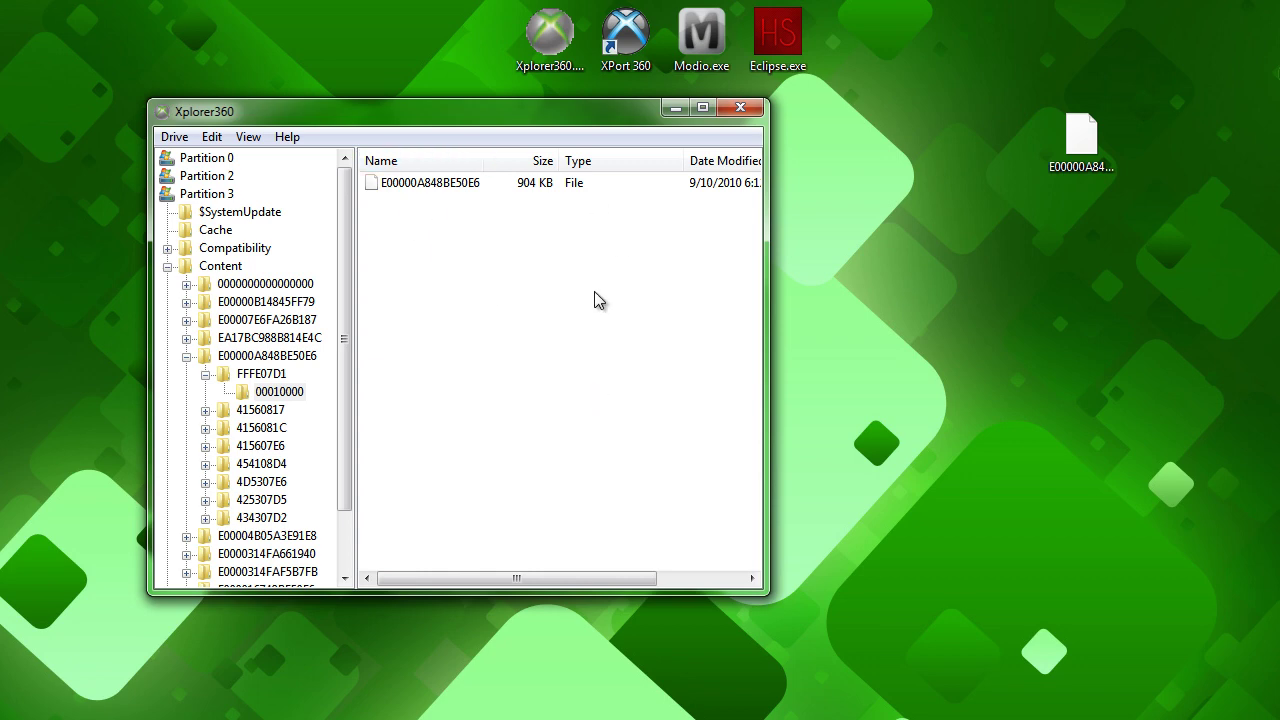
click(731, 116)
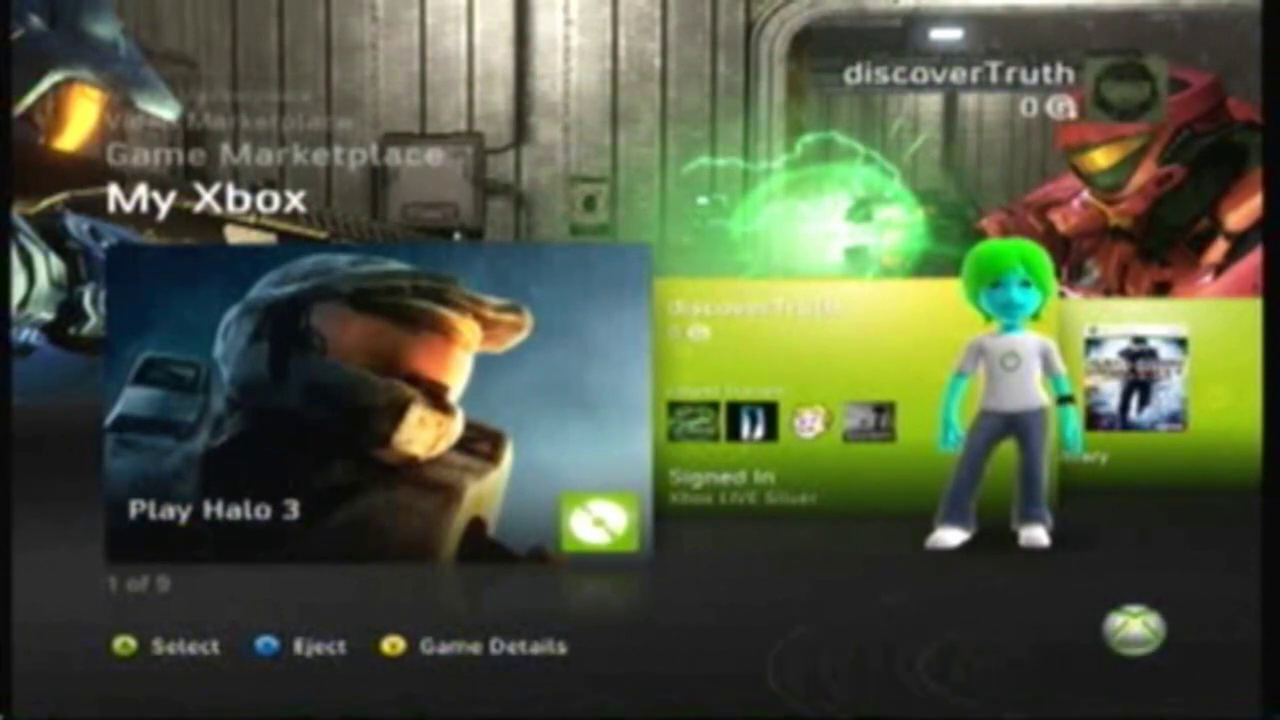
Examine the recolored avatar on the Xbox 360 dashboard's My Xbox channel and on the profile's own page
key(Right)
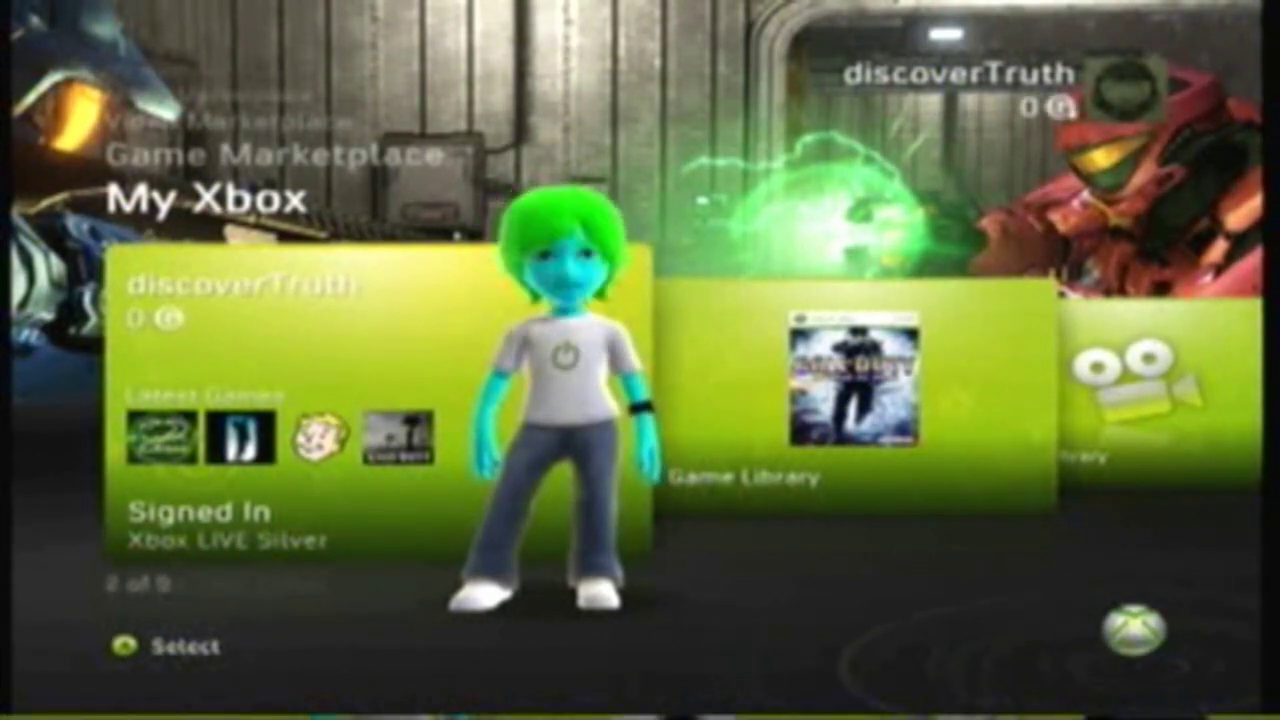
key(Return)
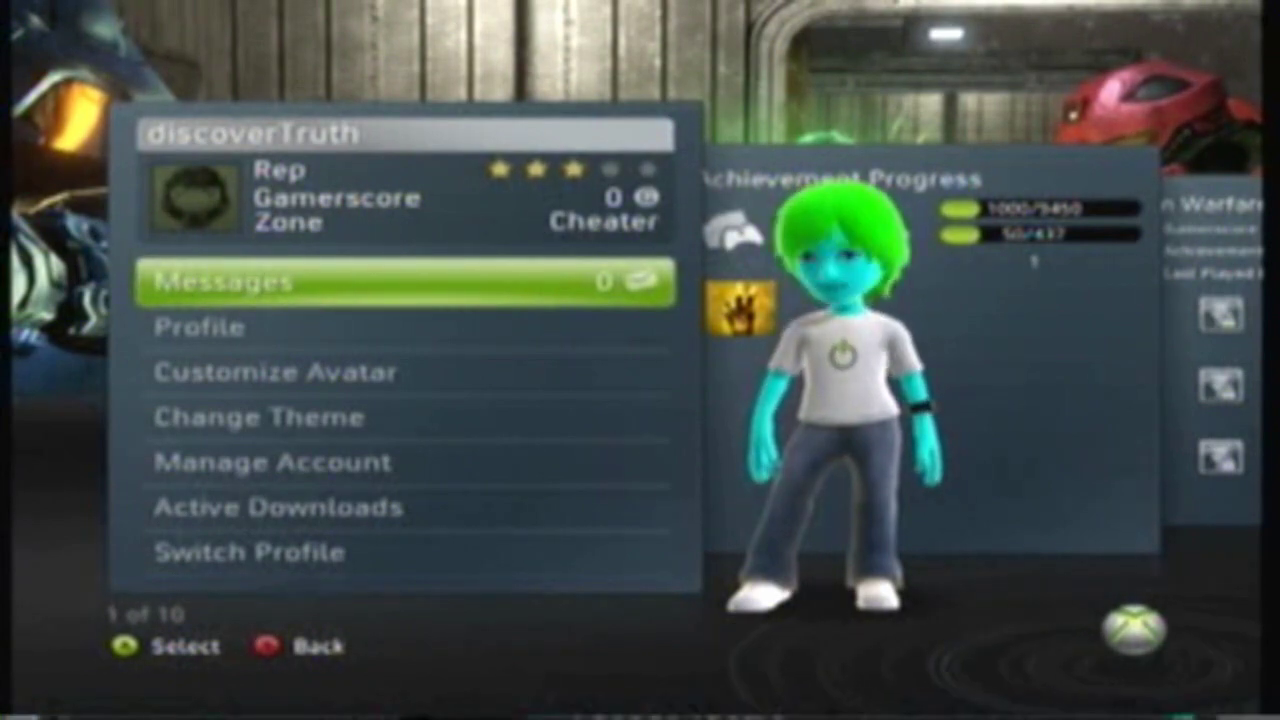
key(Escape)
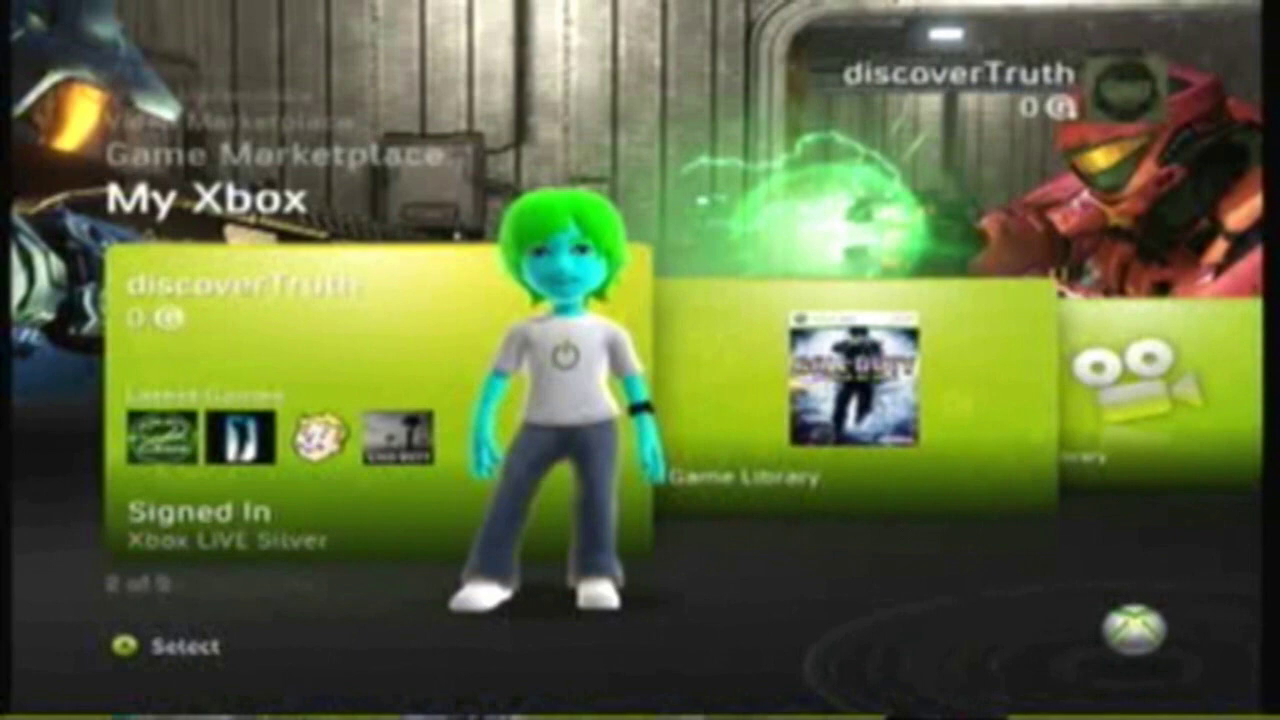
key(Left)
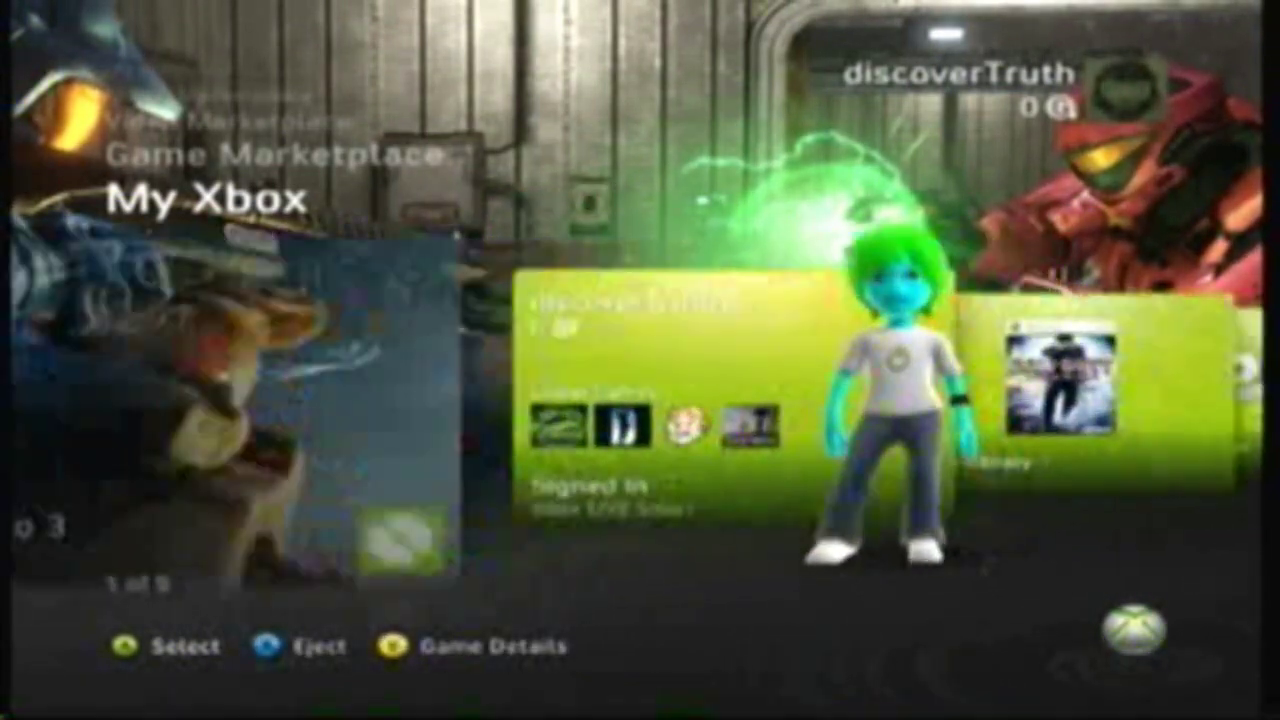
key(Right)
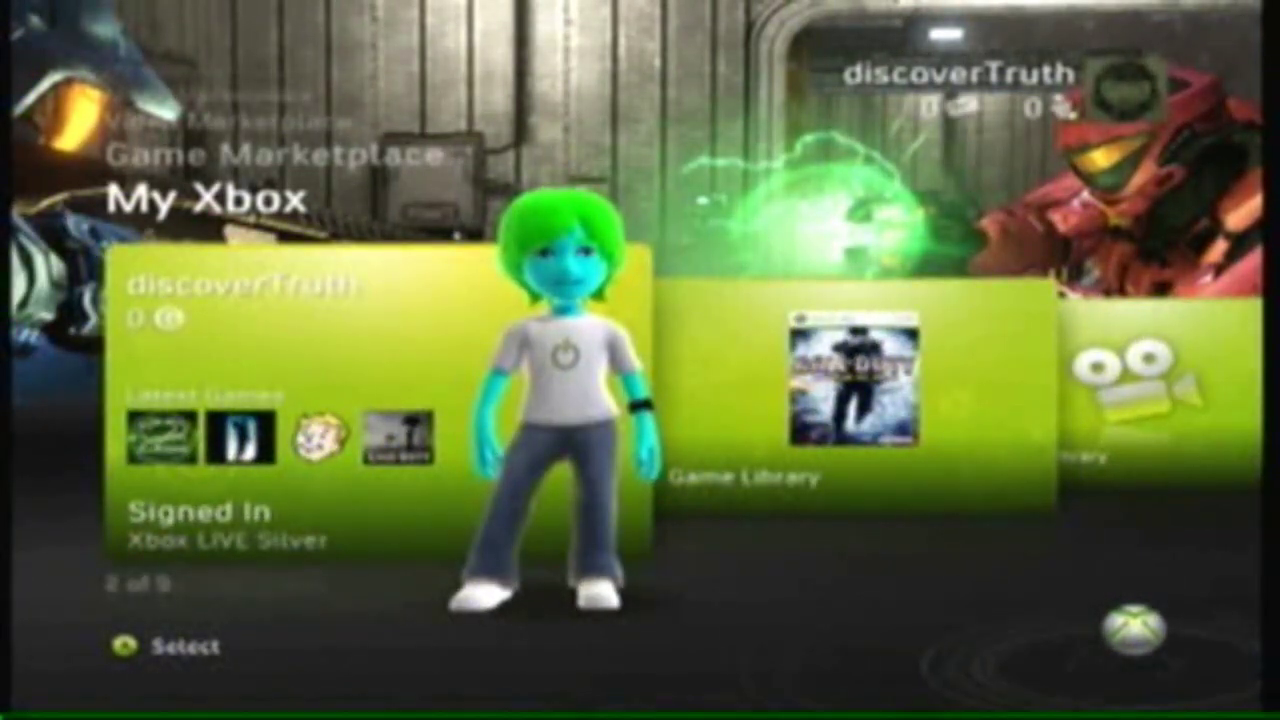
key(Left)
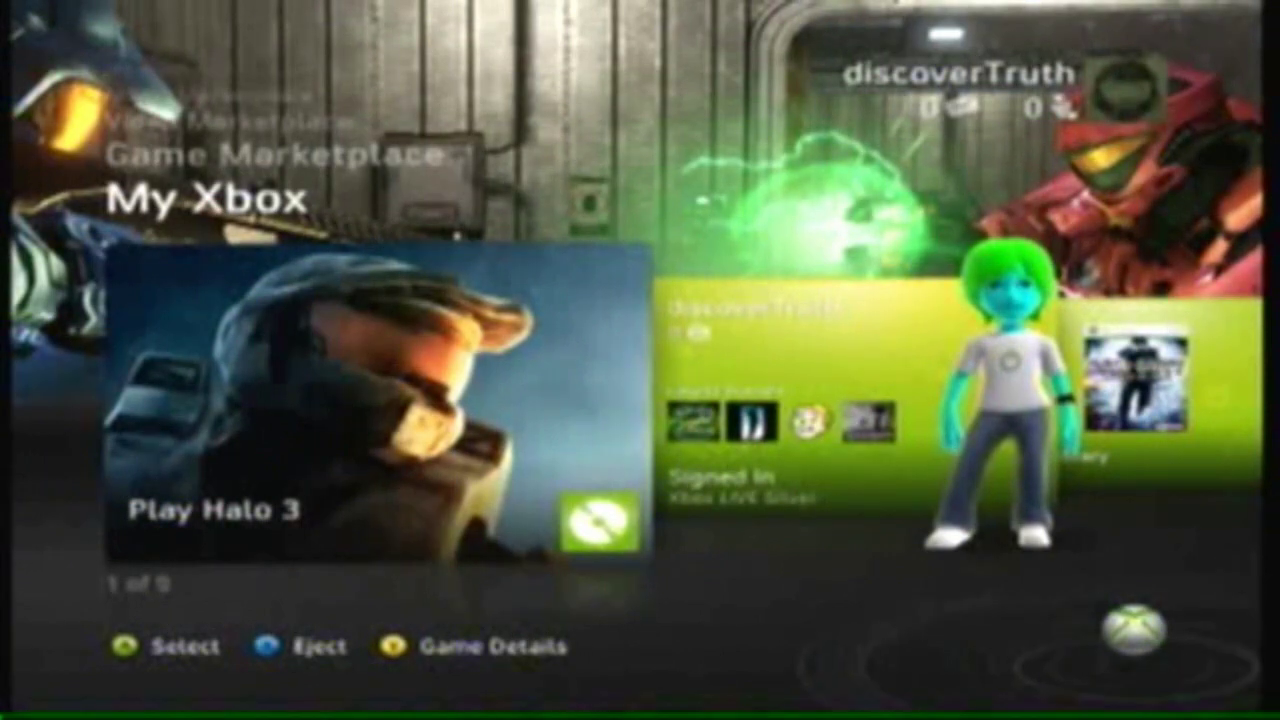